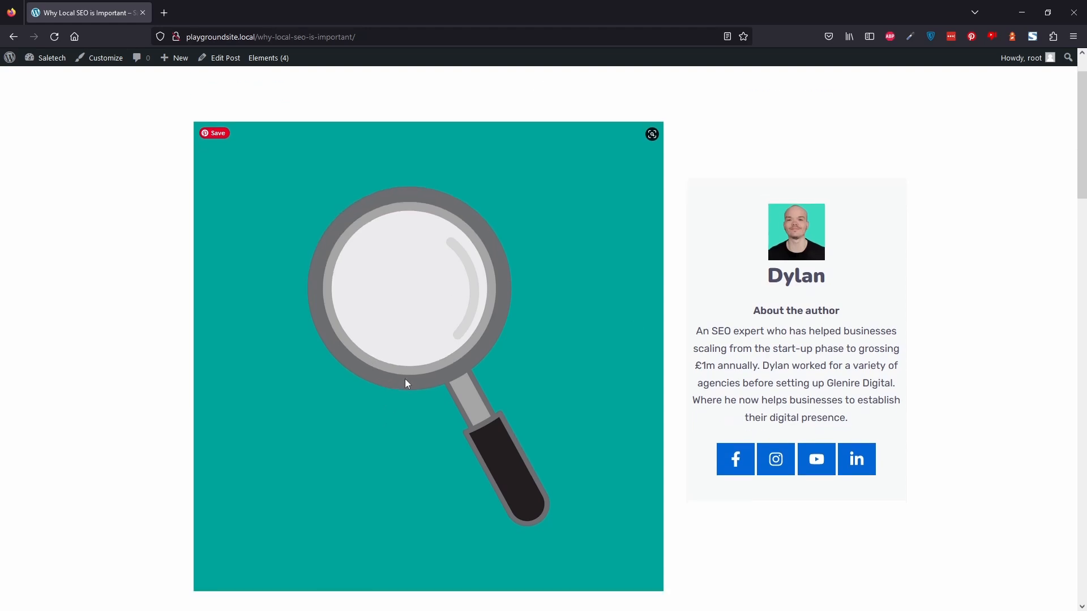
Step: Review the layout of the "Why Local SEO is Important" post, from the featured image and author sidebar to the body text
scroll(497, 382, down, 1)
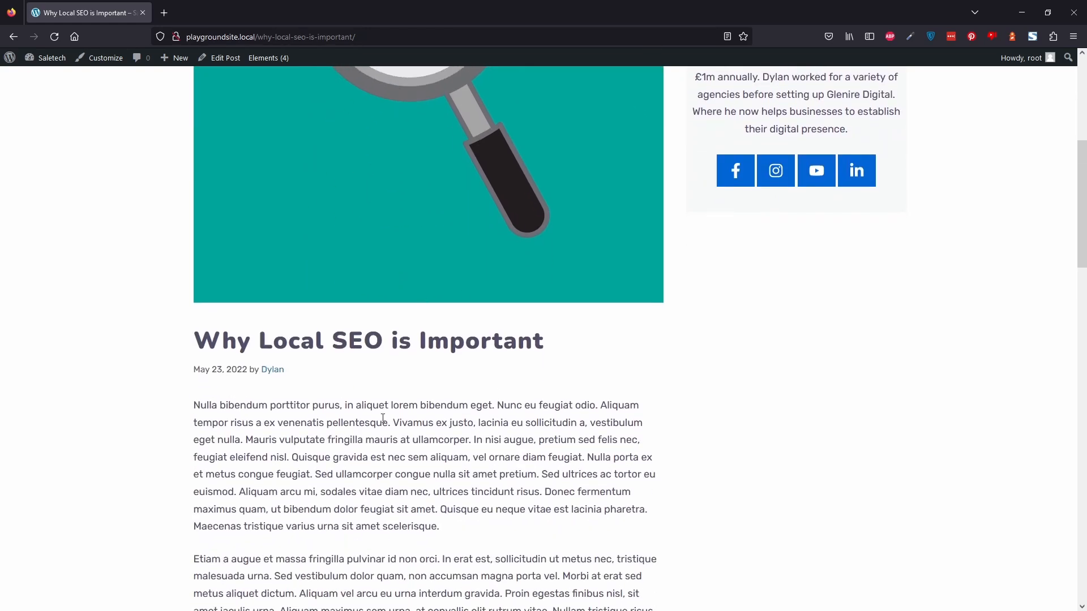
scroll(606, 402, down, 3)
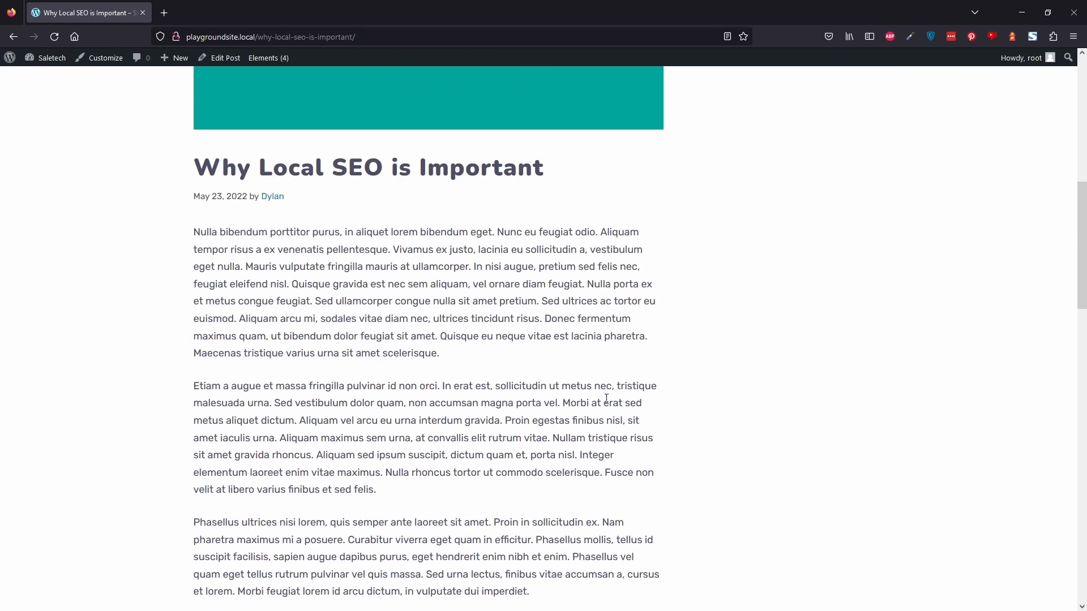
scroll(606, 402, up, 7)
scroll(606, 403, up, 2)
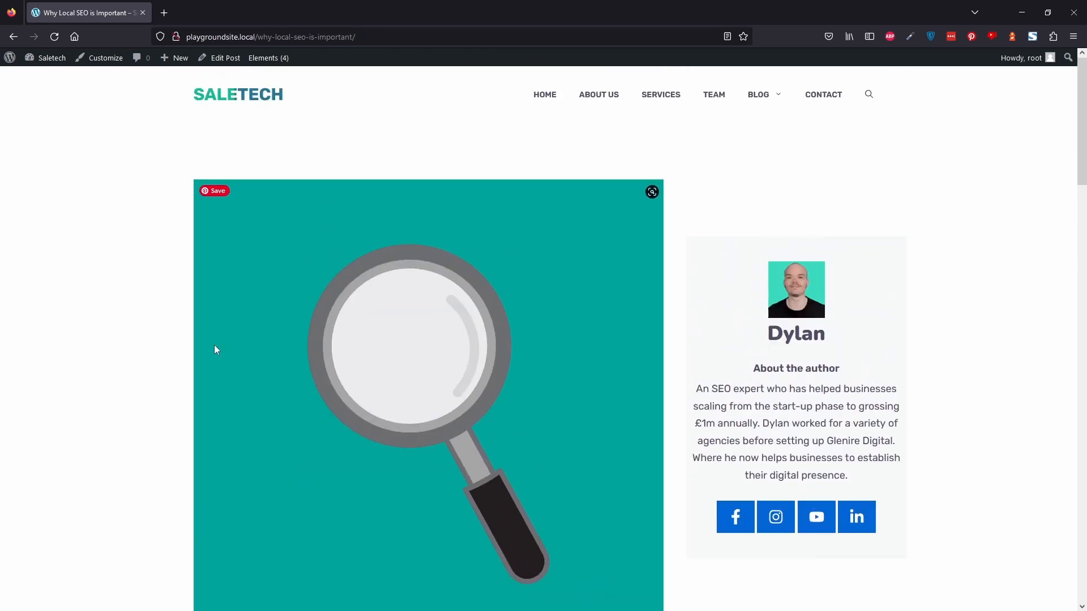
scroll(214, 347, down, 4)
scroll(214, 347, up, 4)
scroll(335, 368, down, 2)
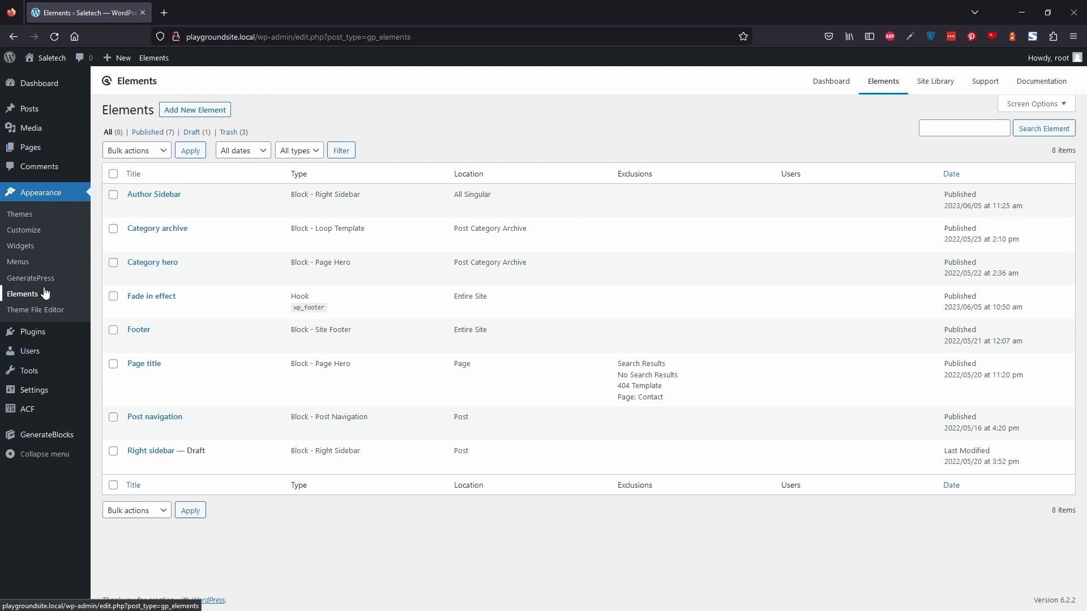
Step: Create a new element of type Block
click(222, 112)
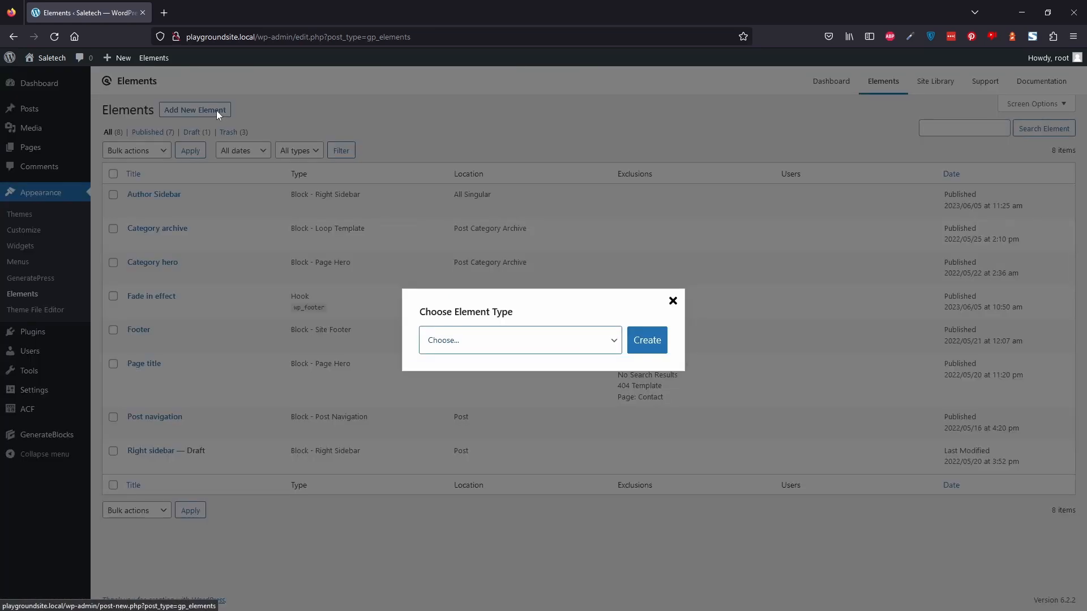
click(587, 339)
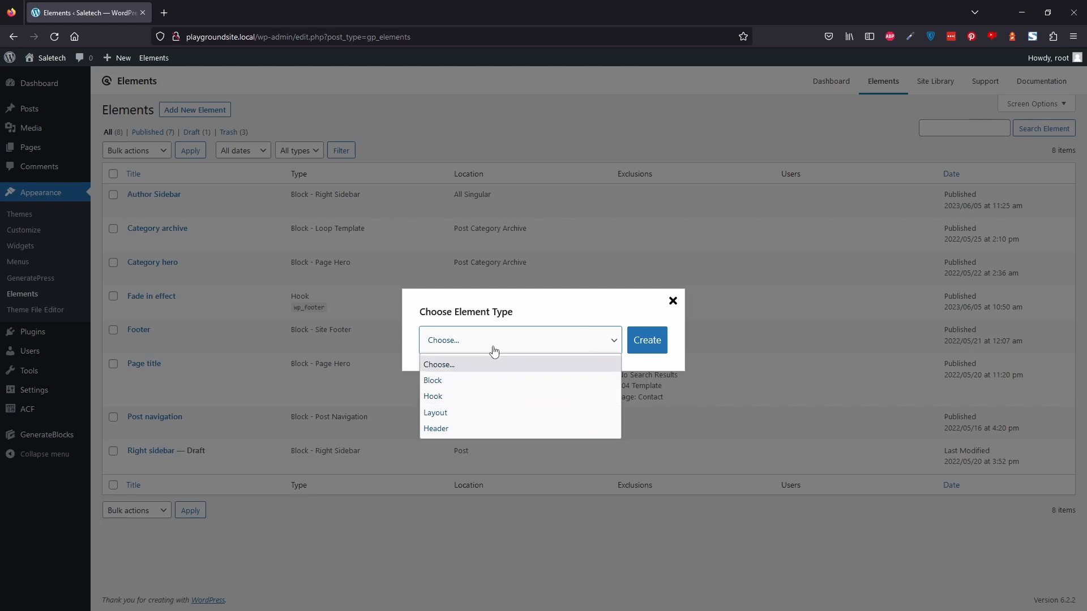
click(473, 381)
click(644, 340)
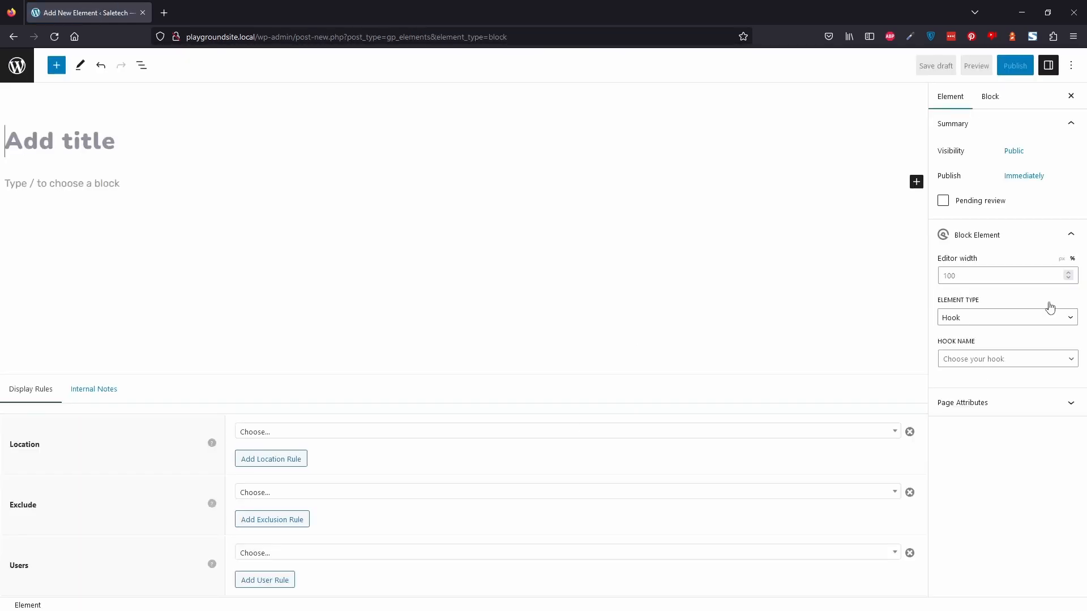
Step: Set the element type to Content Template and its display location to All Singular
click(1063, 315)
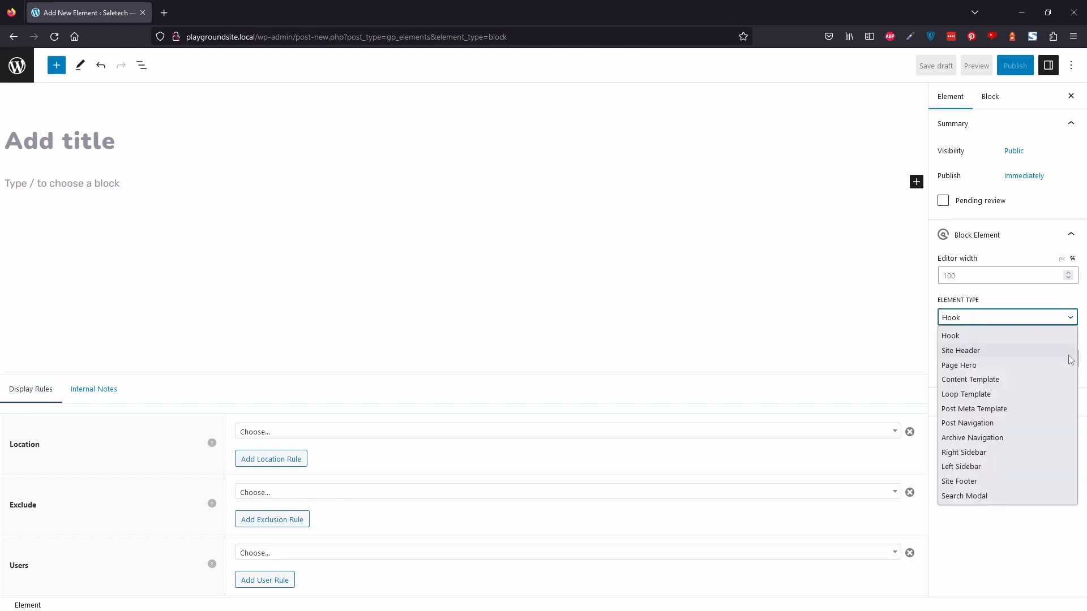
click(1028, 379)
click(340, 436)
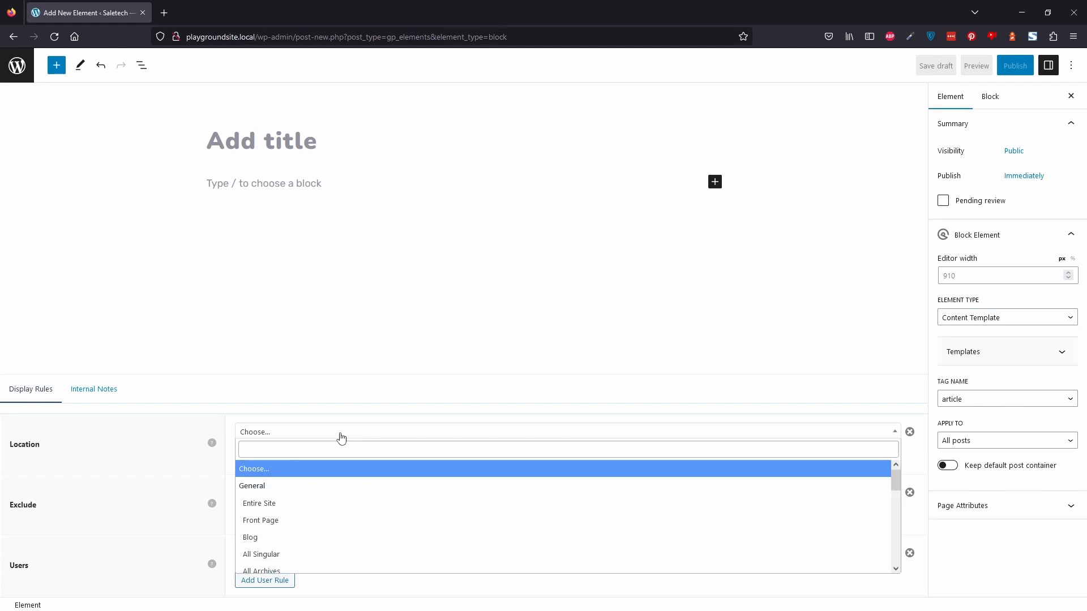
scroll(291, 541, down, 2)
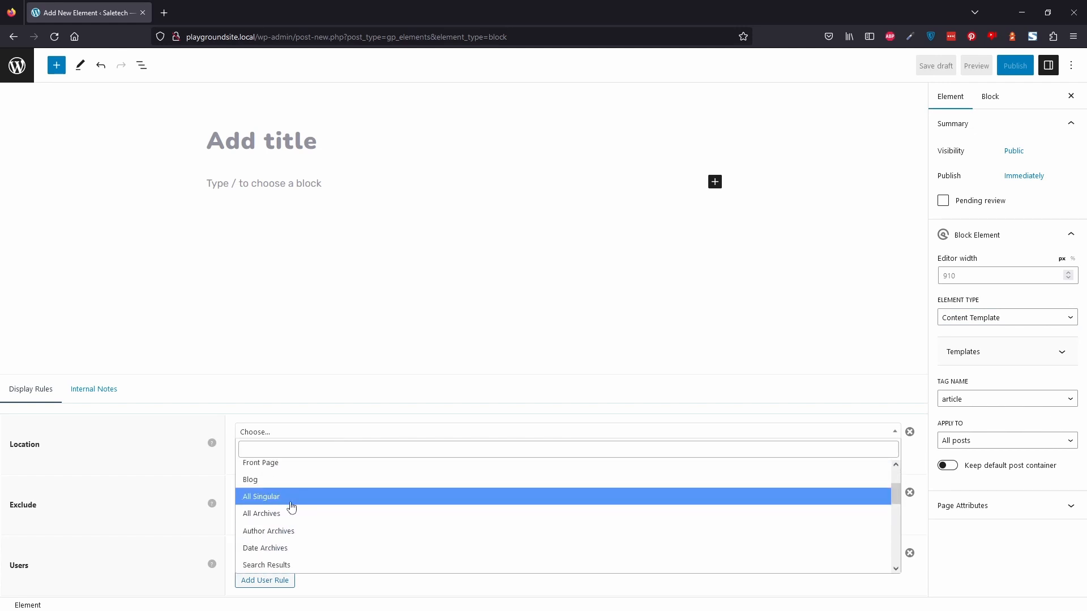
click(312, 497)
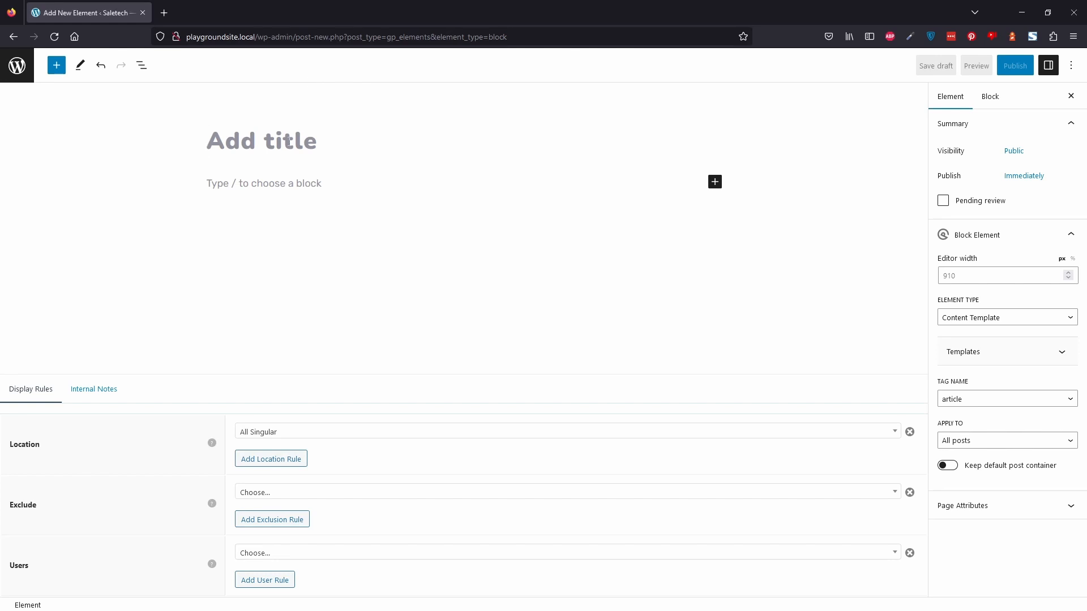
Step: Title the element "Single Post"
text(Singple)
key(BackSpace)
key(BackSpace)
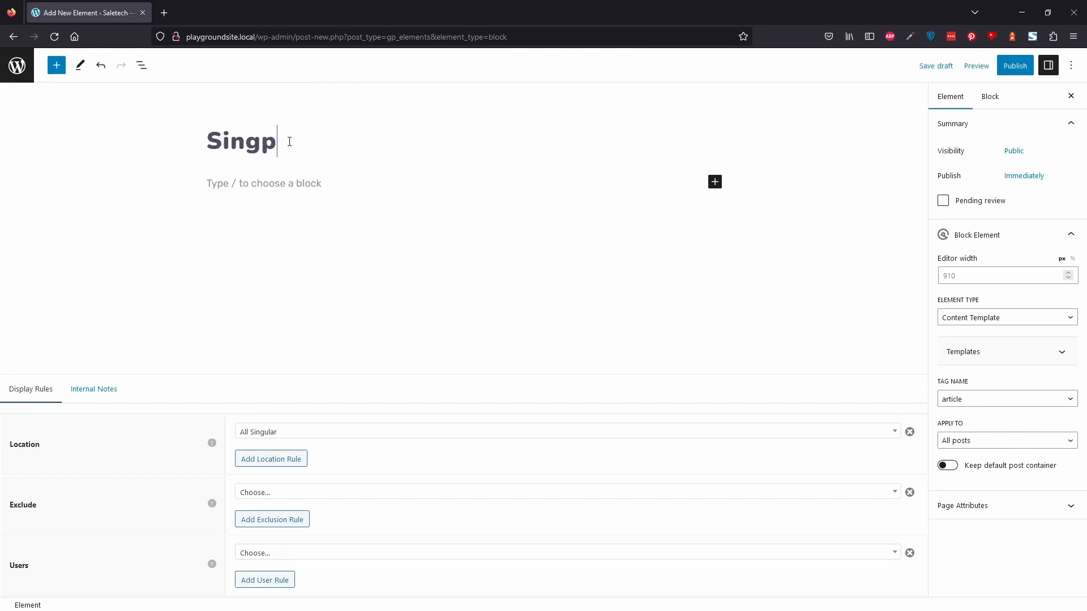
key(BackSpace)
text(le Post)
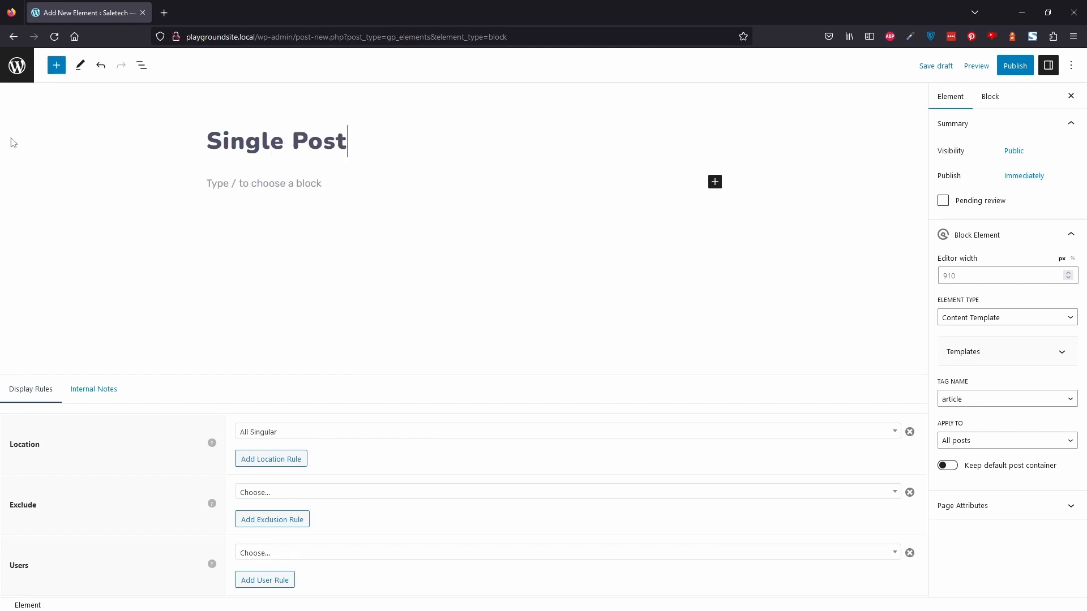
Step: Insert a GenerateBlocks Image block below the title and enable dynamic data with Featured Image as its image source
click(340, 184)
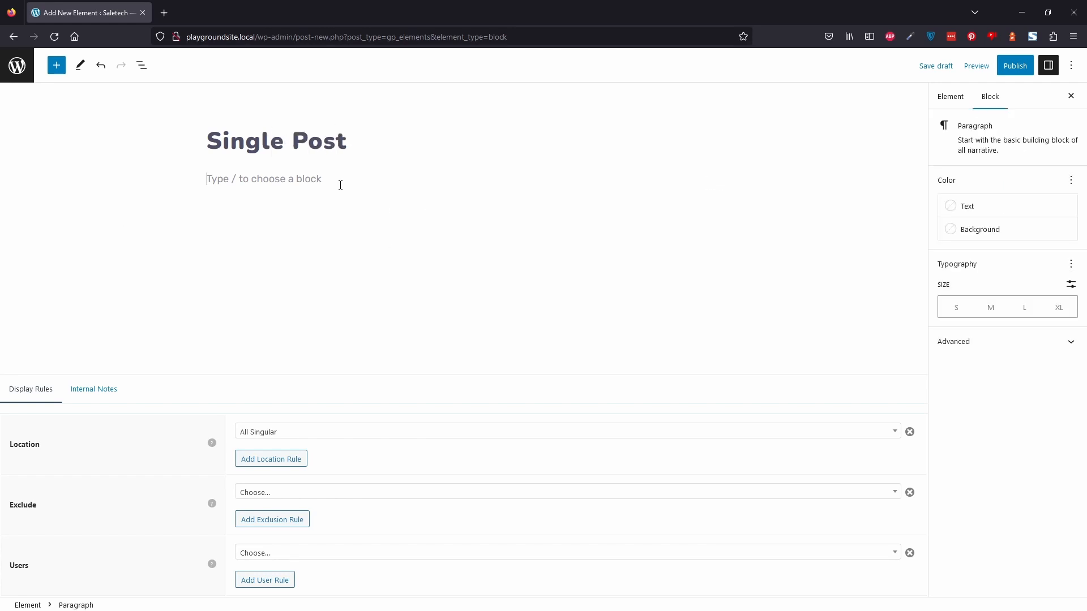
text(/)
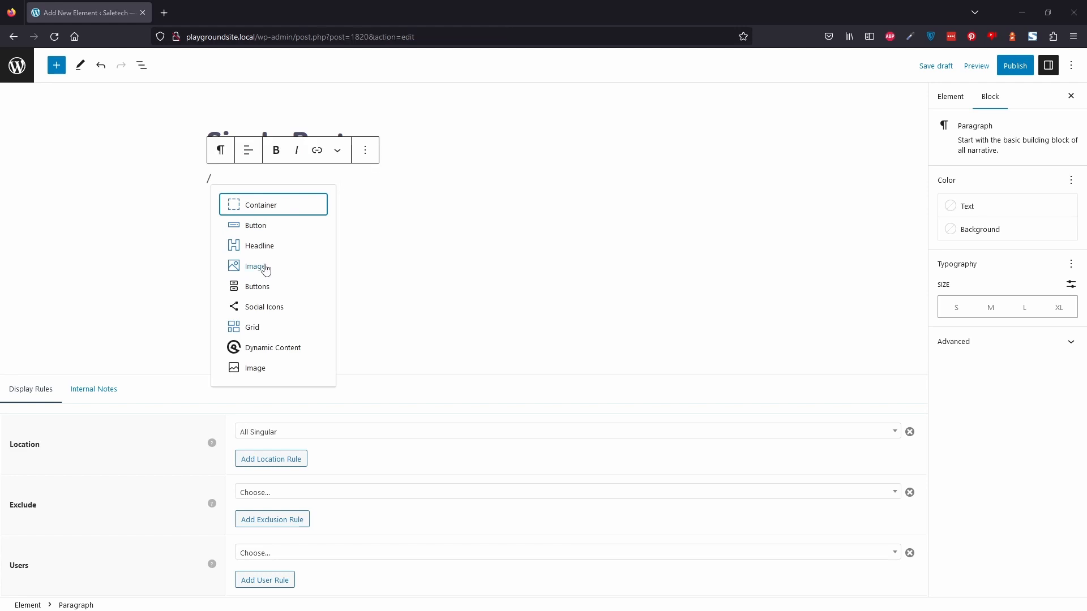
click(263, 267)
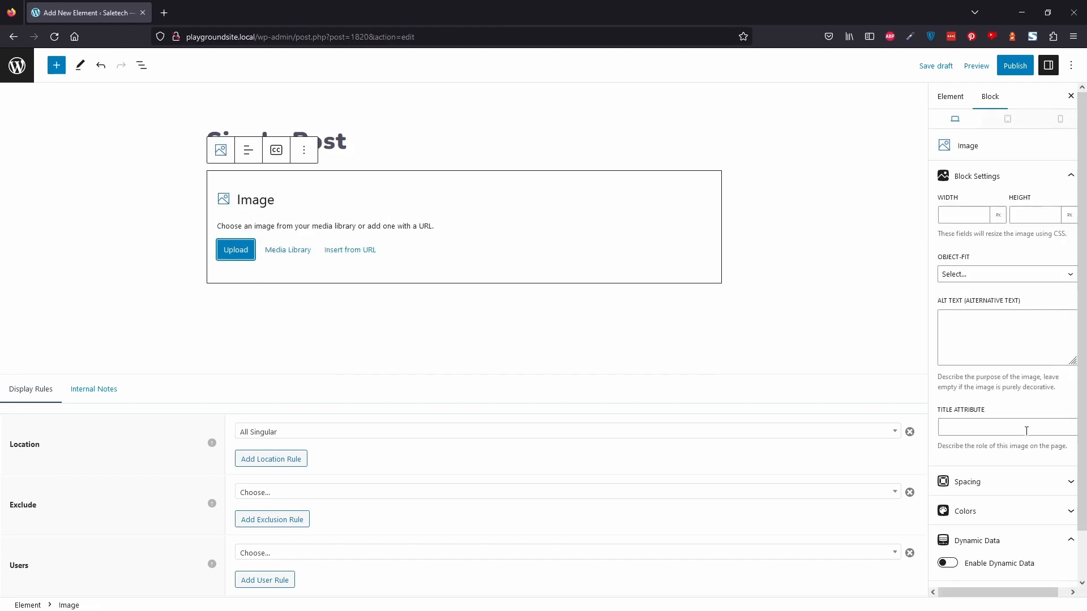
scroll(1024, 433, down, 2)
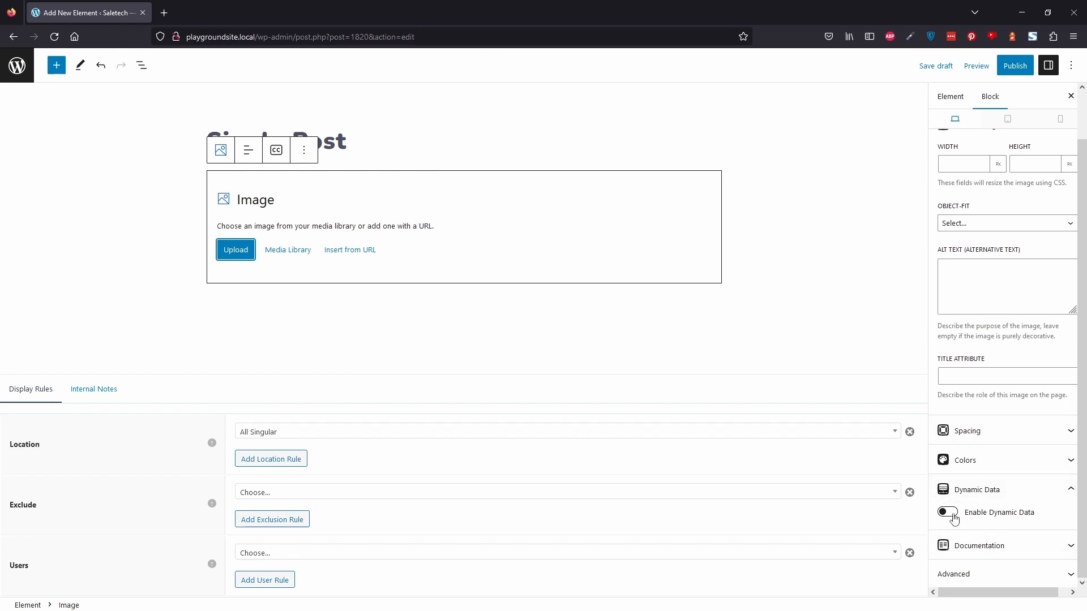
click(949, 513)
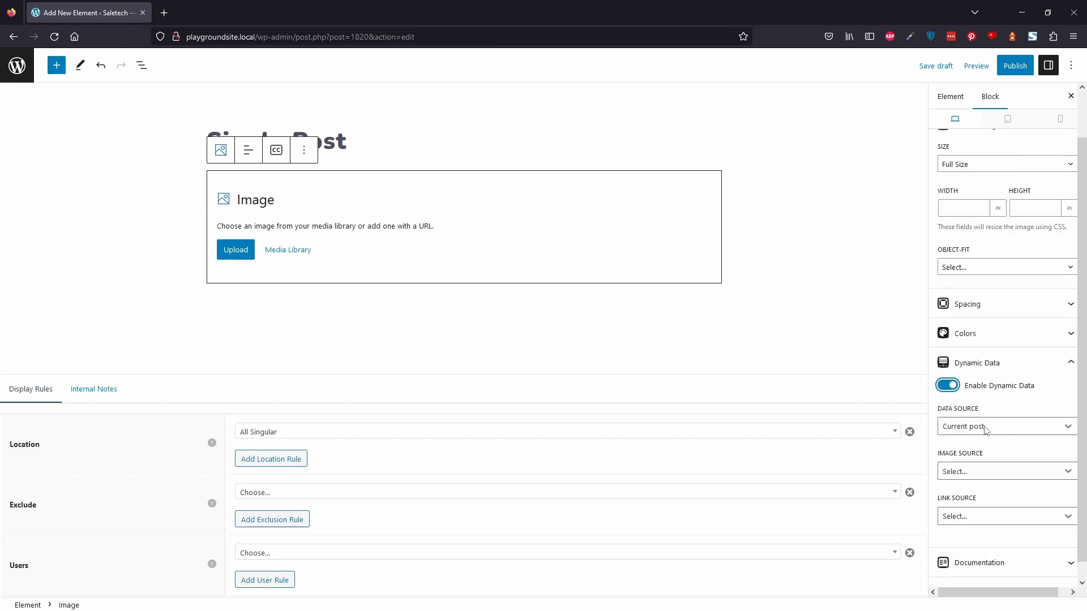
click(989, 471)
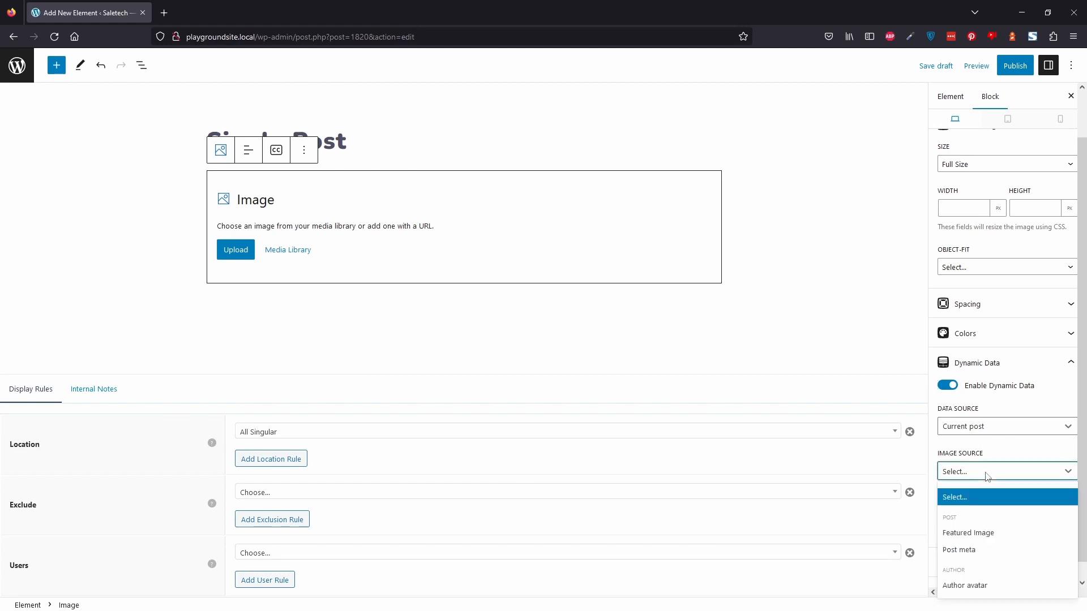
click(990, 534)
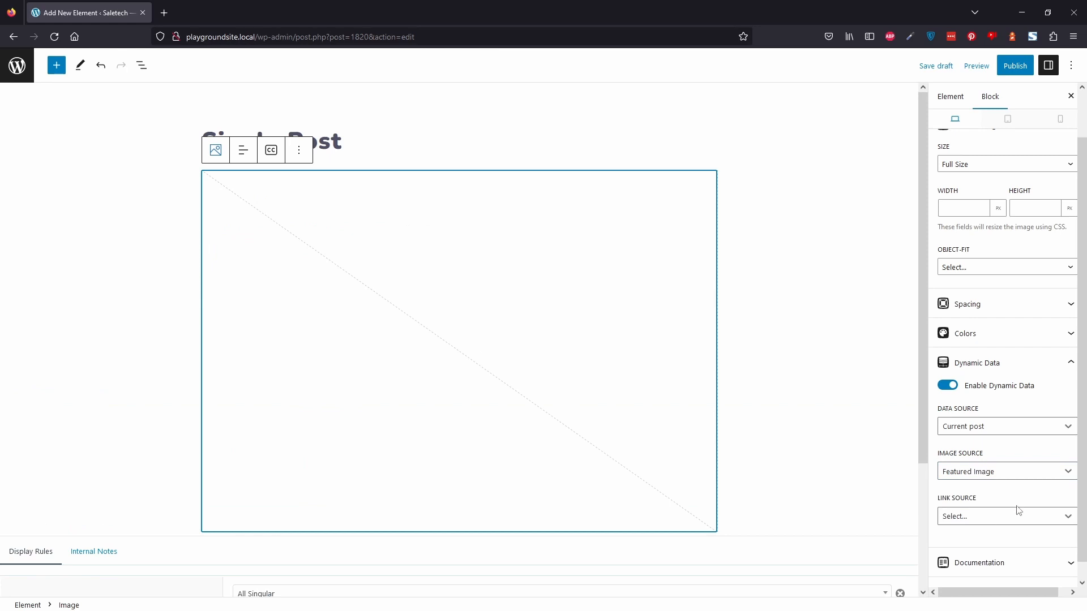
Step: Set the image block's height to 200 px and its object-fit to Cover
scroll(1019, 511, up, 2)
click(1022, 260)
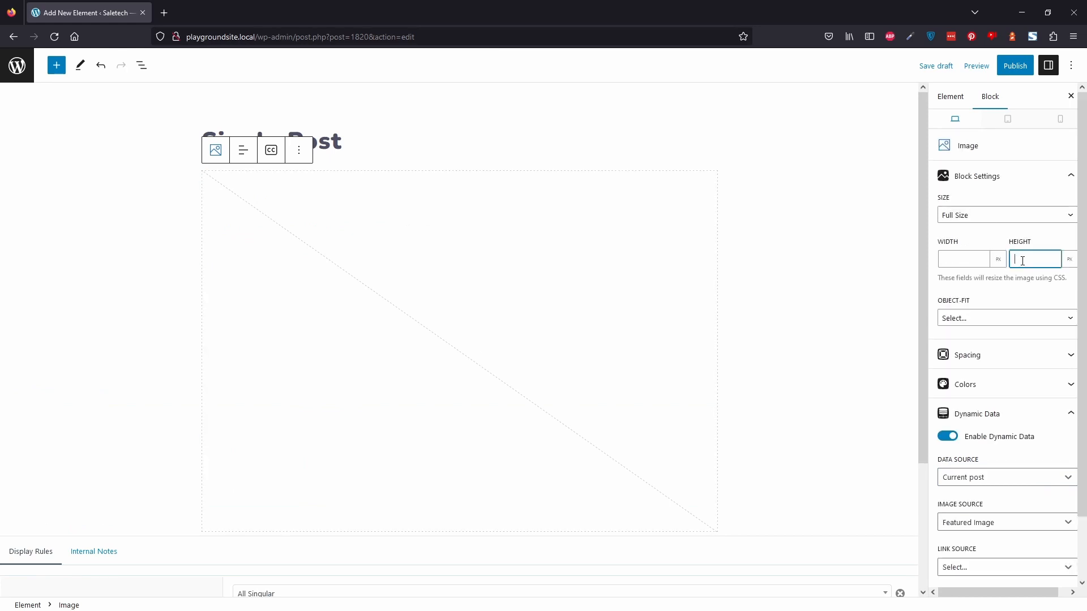
text(200)
click(1006, 318)
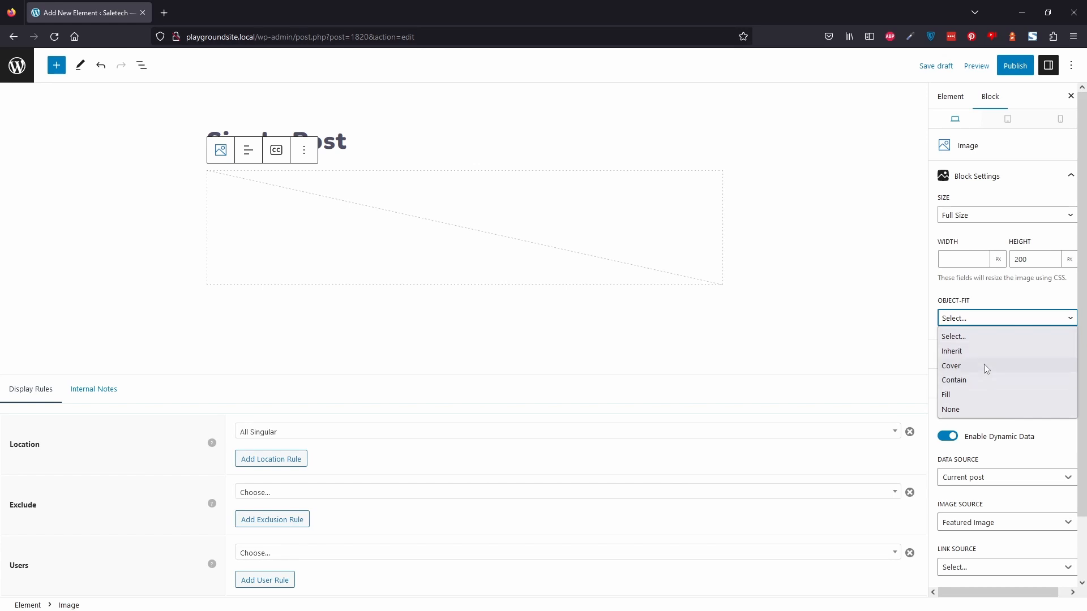
click(985, 366)
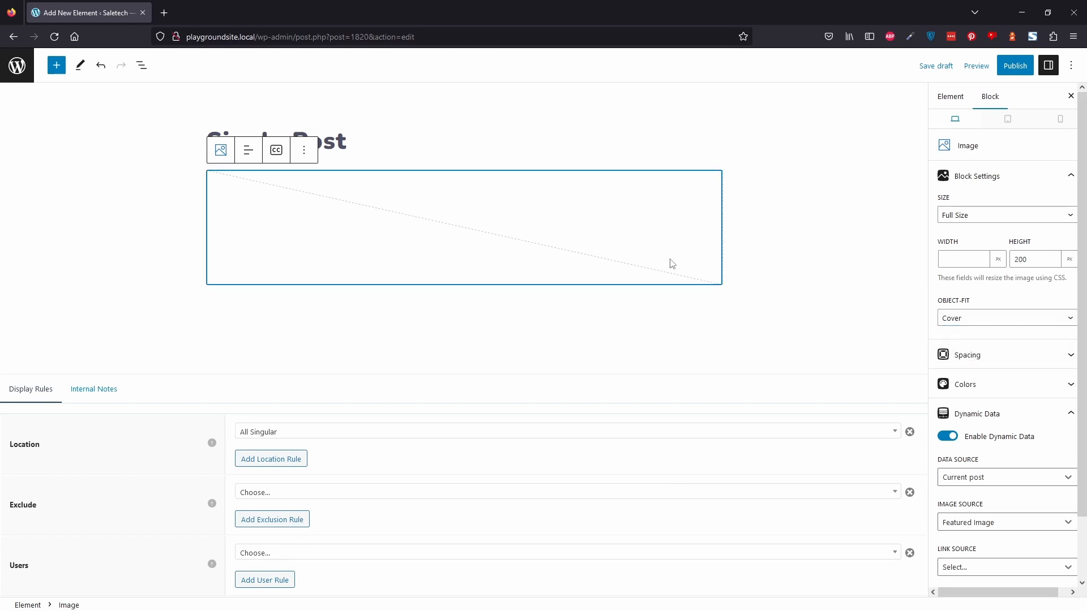
Step: Add a Headline block below the image and set its dynamic text type to Title
key(Return)
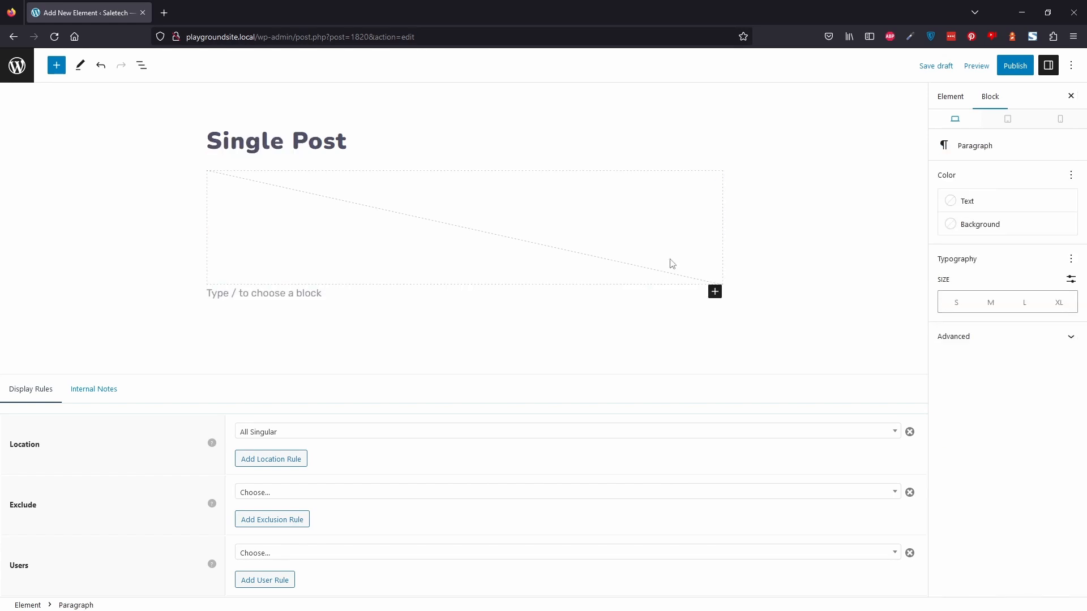
text(/head)
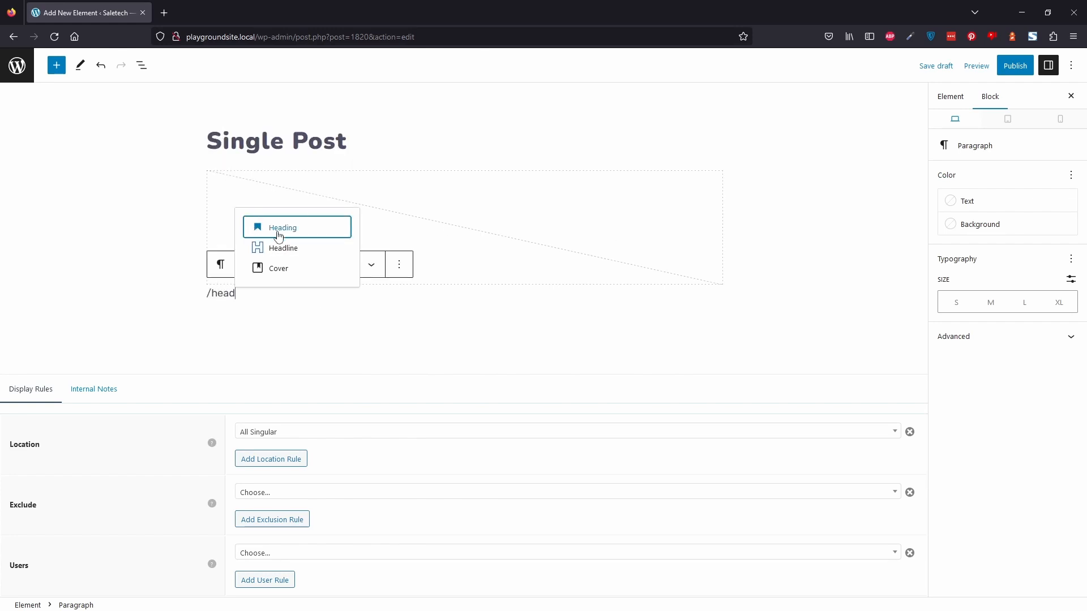
click(291, 258)
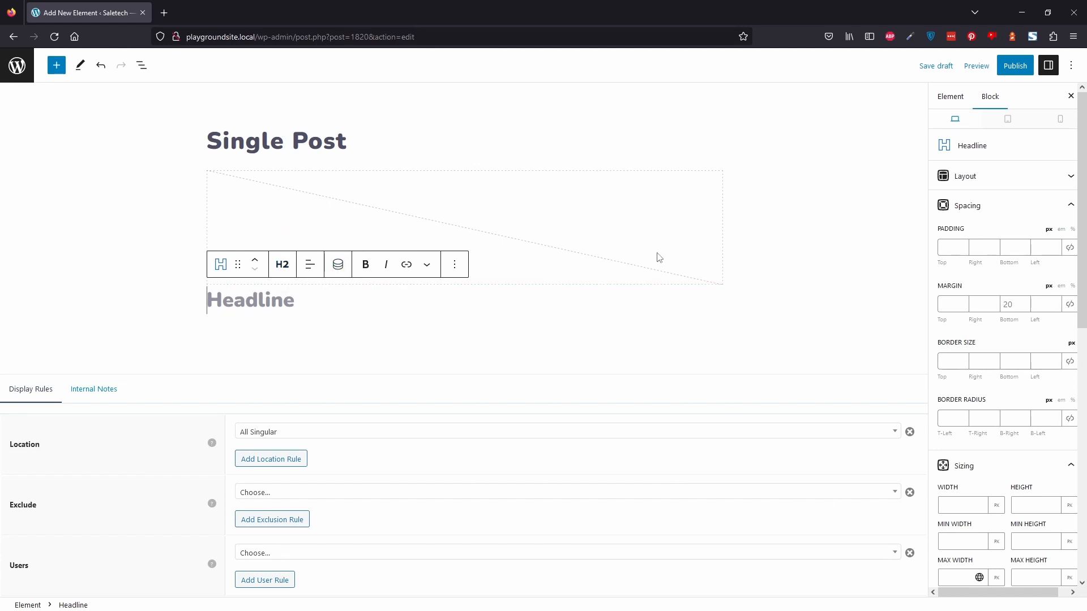
click(338, 264)
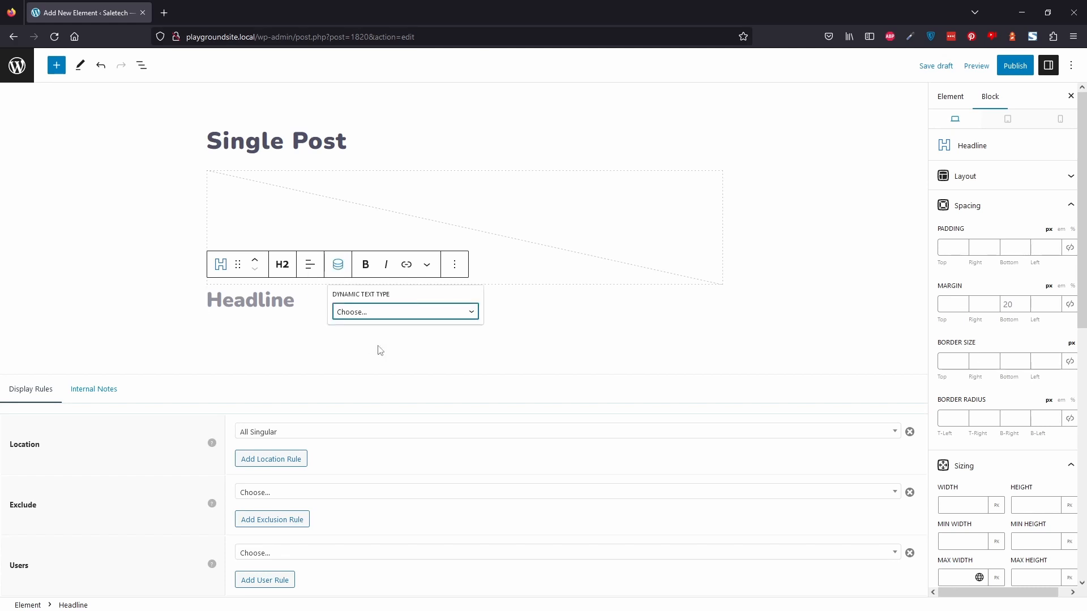
click(392, 313)
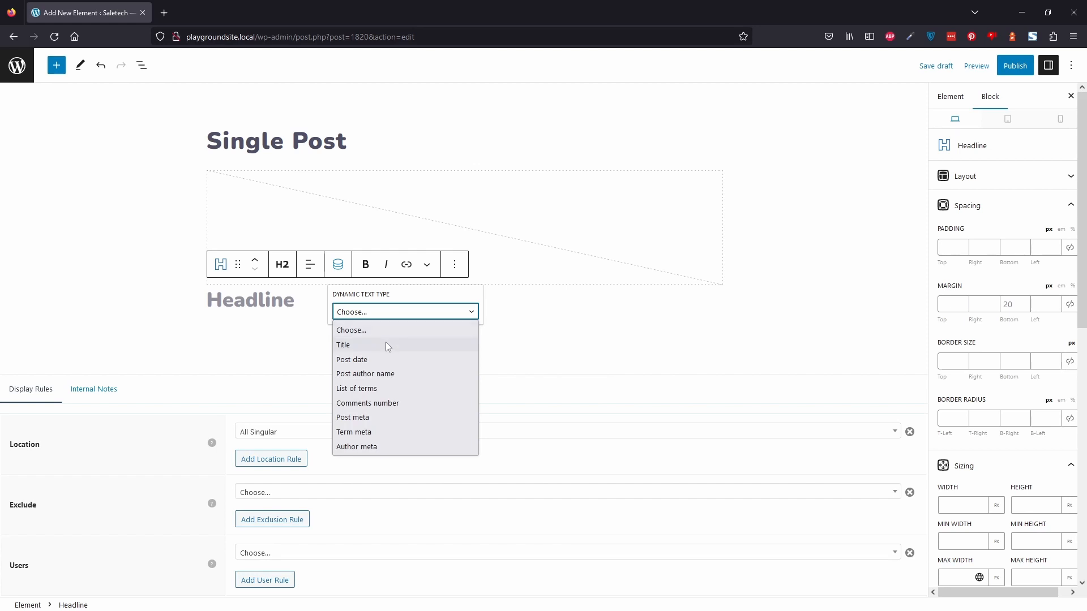
click(387, 345)
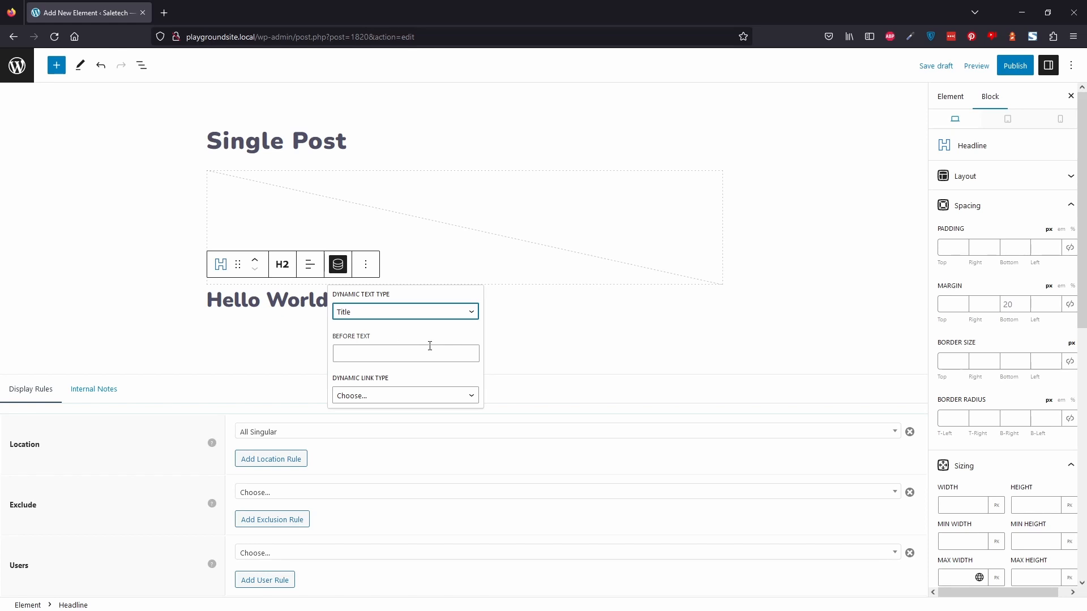
click(543, 312)
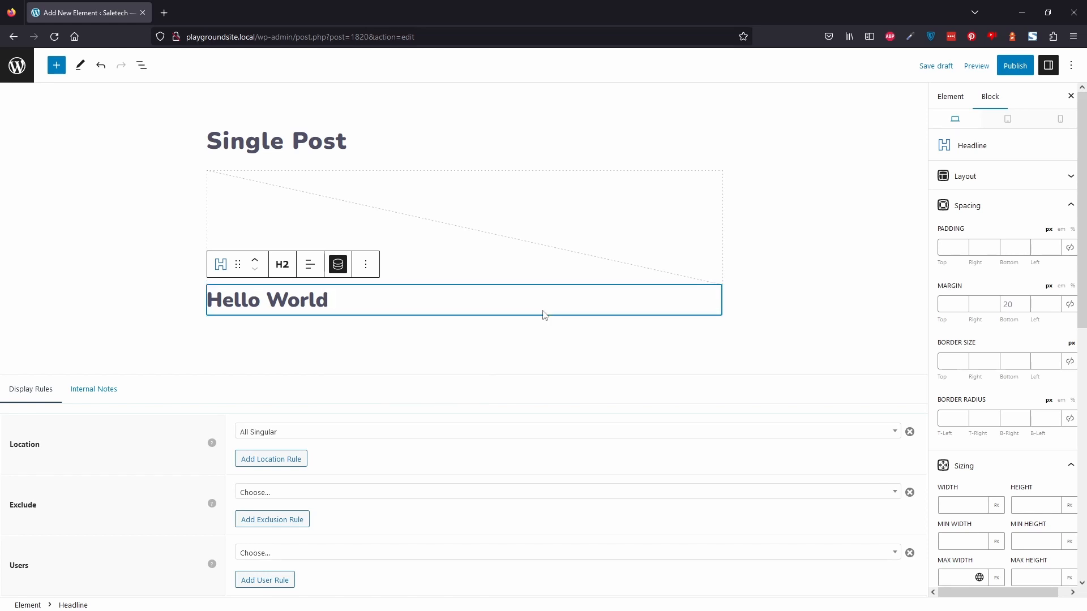
Step: Show the block list view and add a Container block below the headline
click(142, 65)
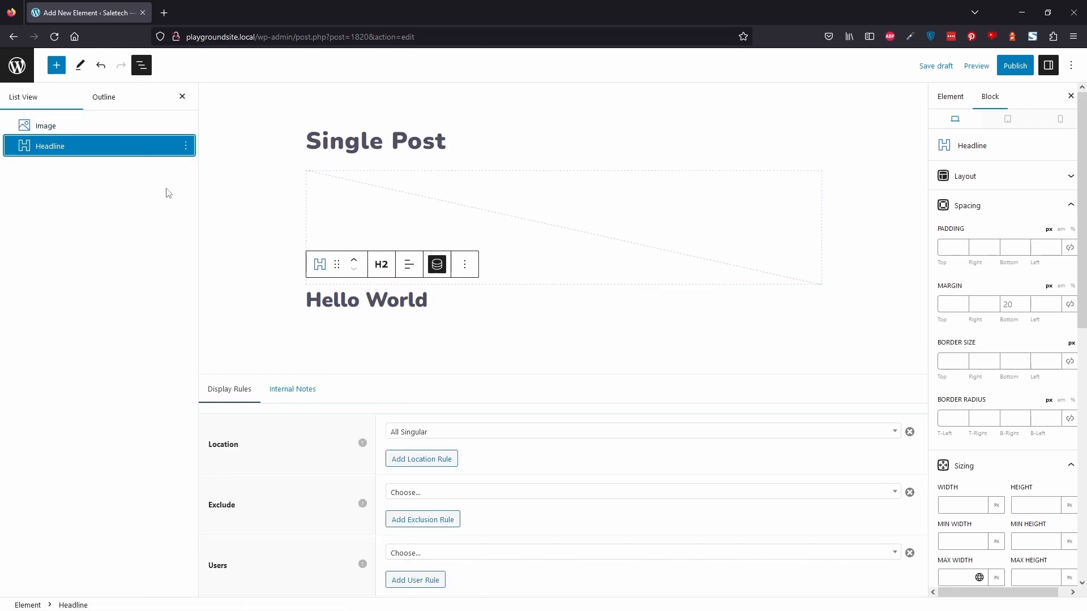
click(484, 308)
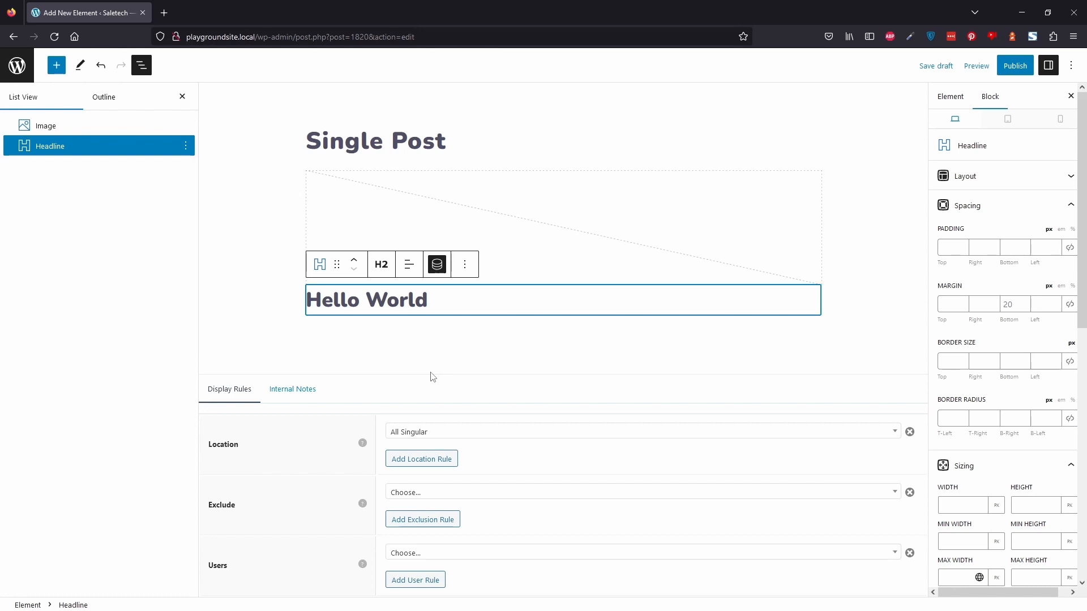
key(Return)
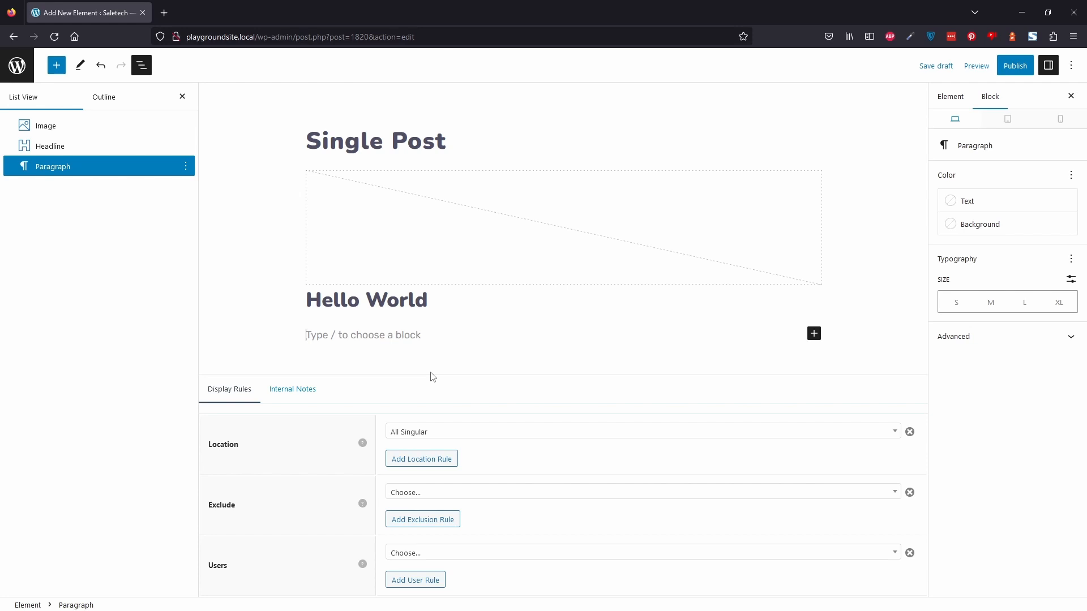
text(/conta)
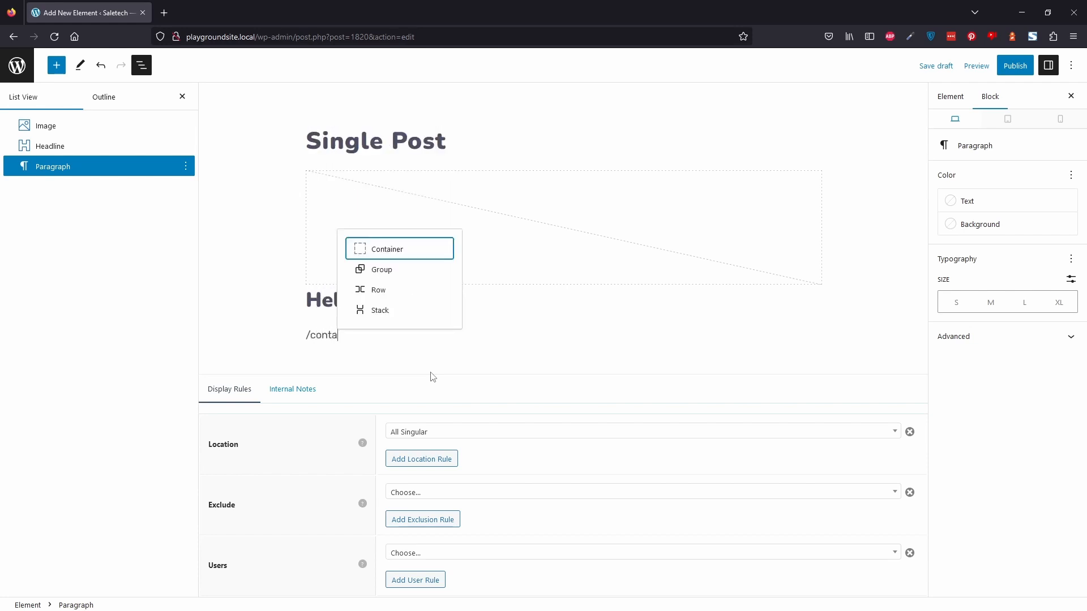
click(407, 248)
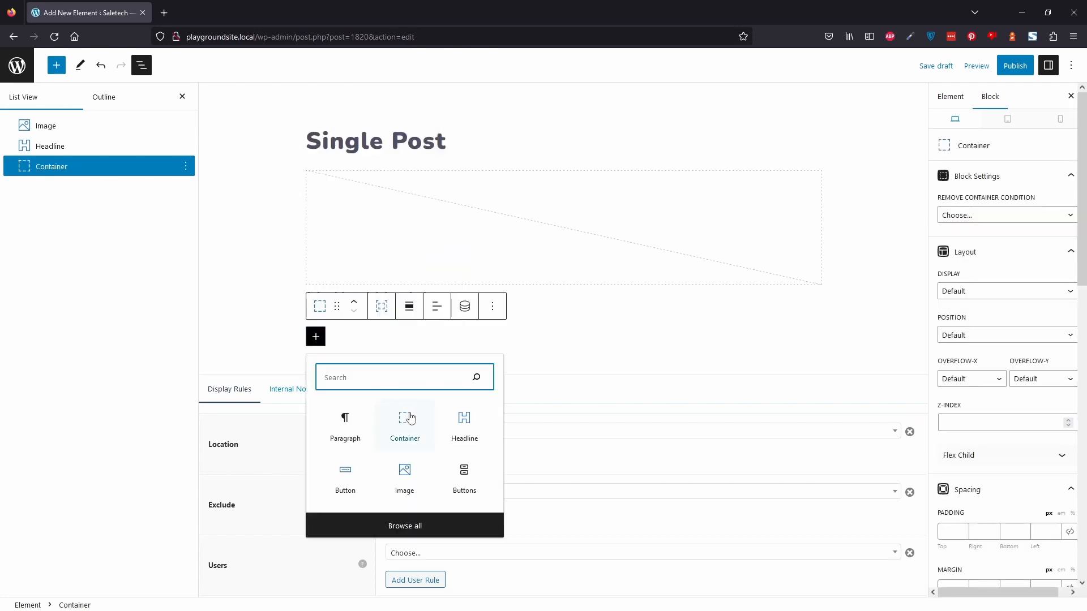
Step: Insert a Grid block with two equal columns inside the new container
text(g)
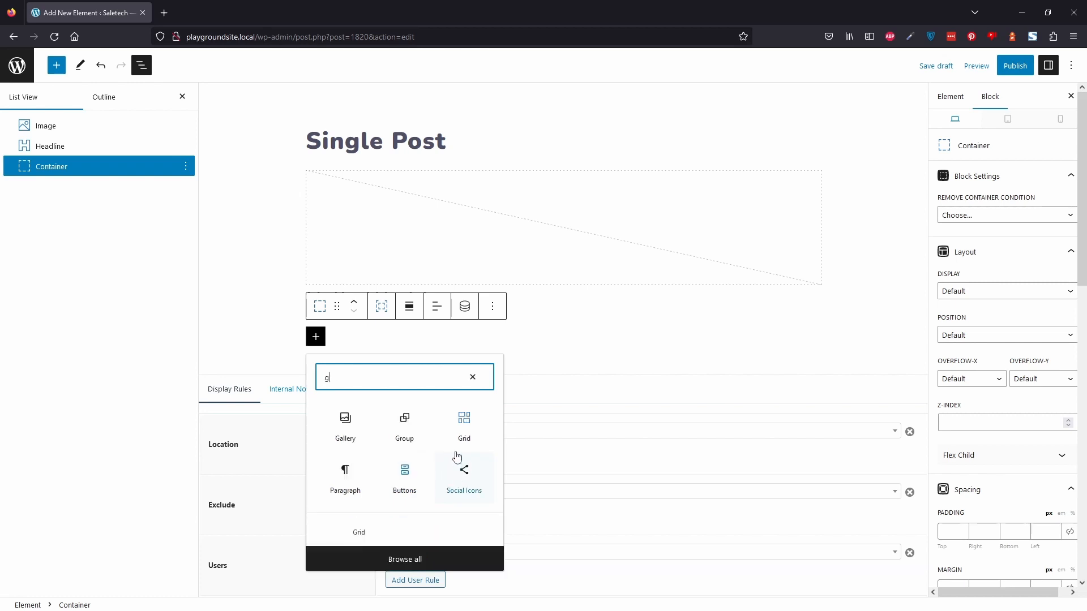
click(463, 423)
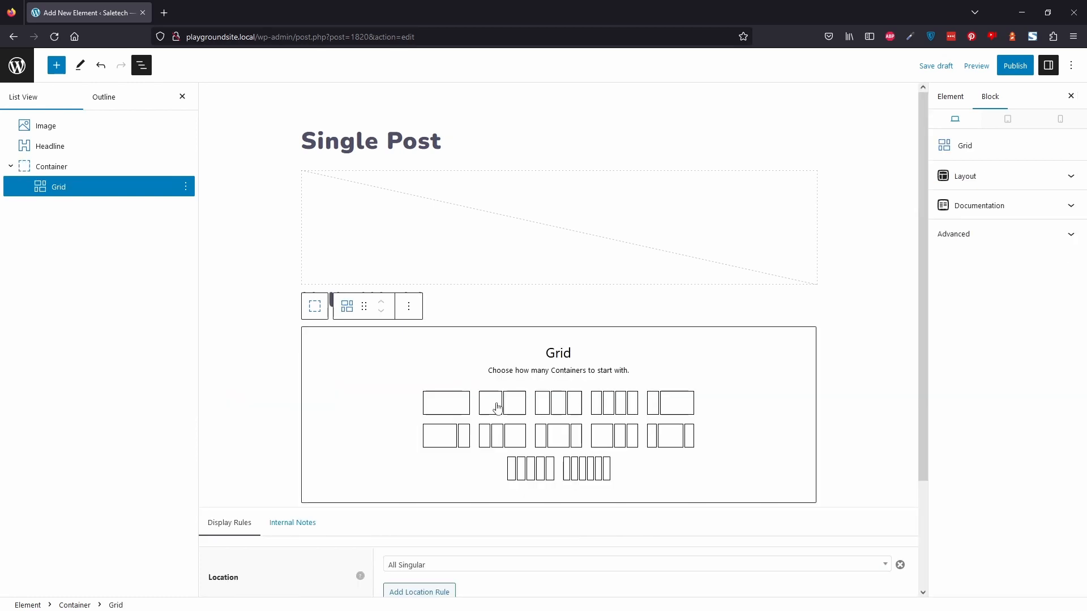
click(497, 405)
Step: Add a Headline block to the grid's first column and make it a Paragraph element
click(315, 337)
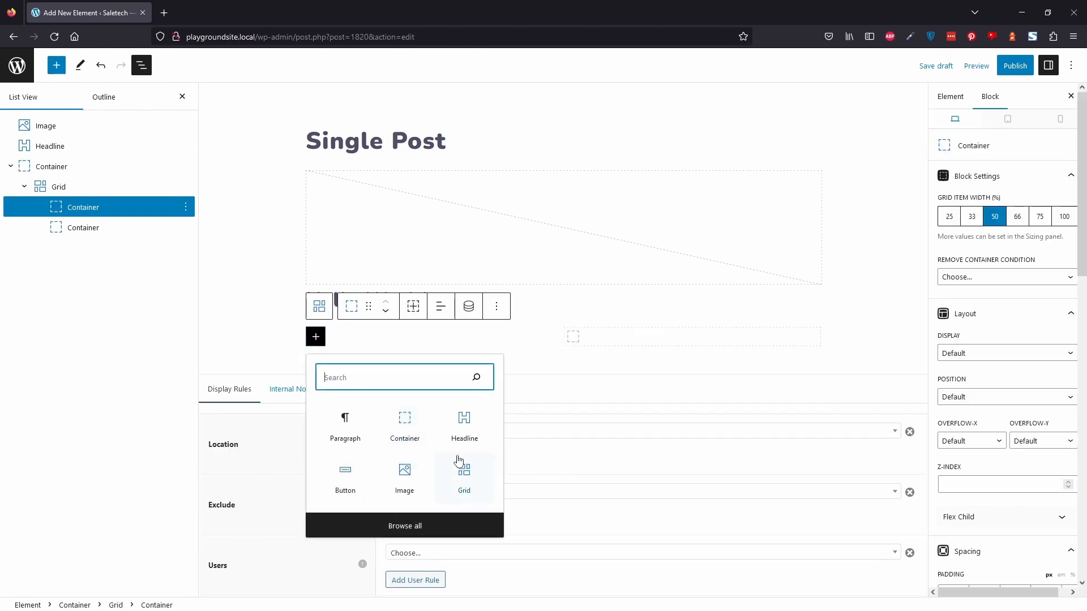
click(463, 419)
click(415, 307)
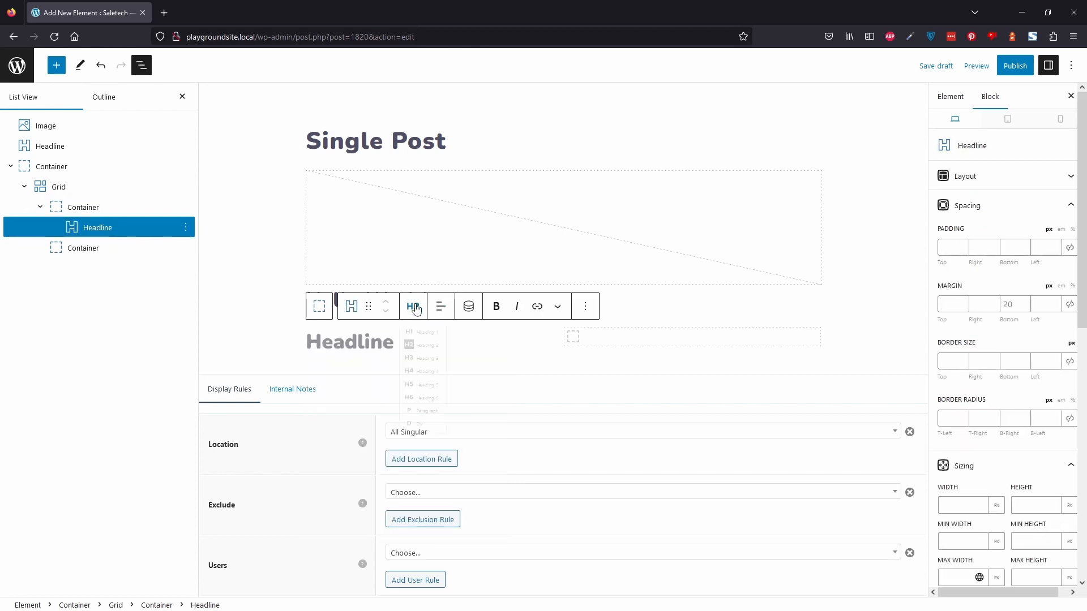
click(430, 465)
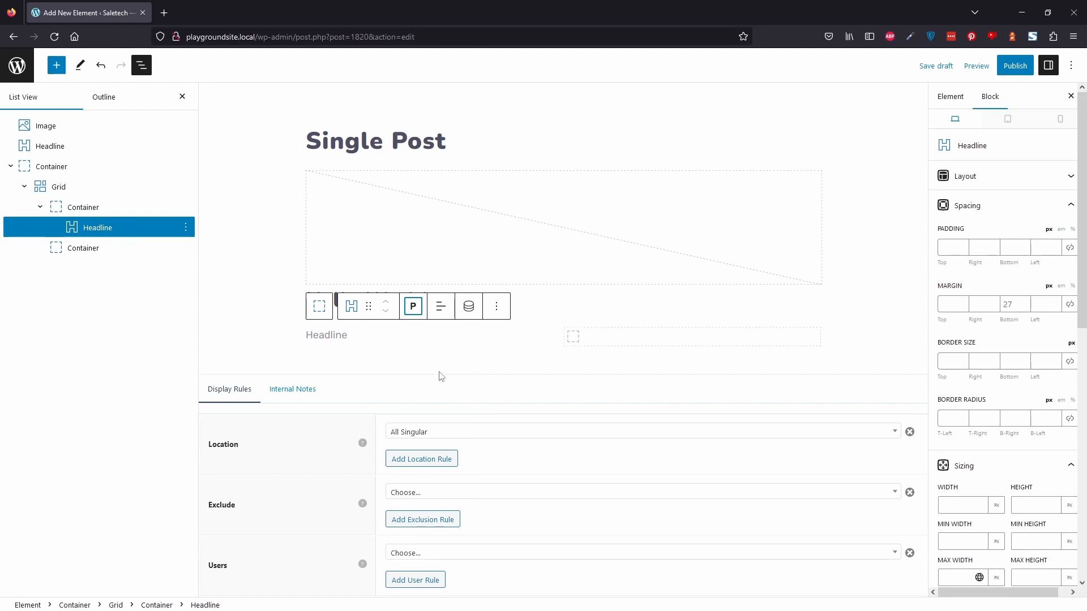
Step: Set the first column headline's dynamic text type to Post date with Published date as its date type
click(469, 307)
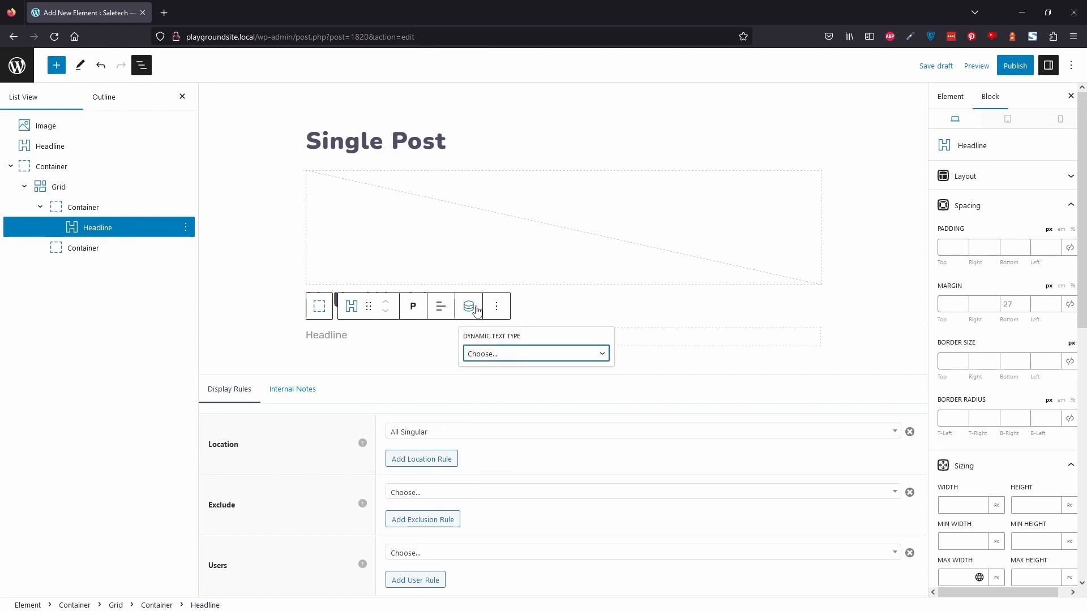
click(492, 358)
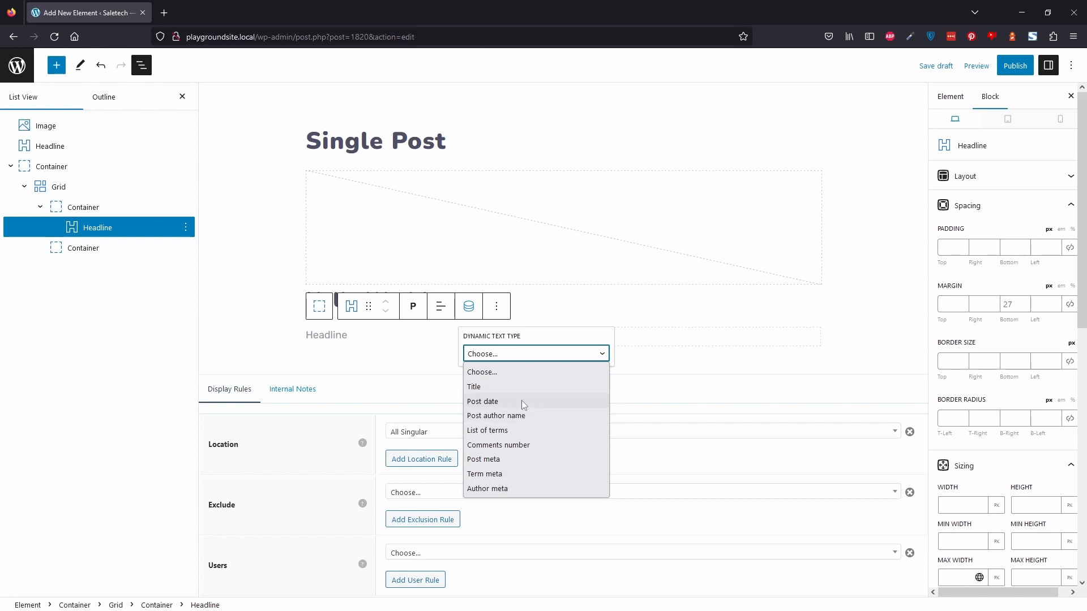
click(521, 400)
click(522, 401)
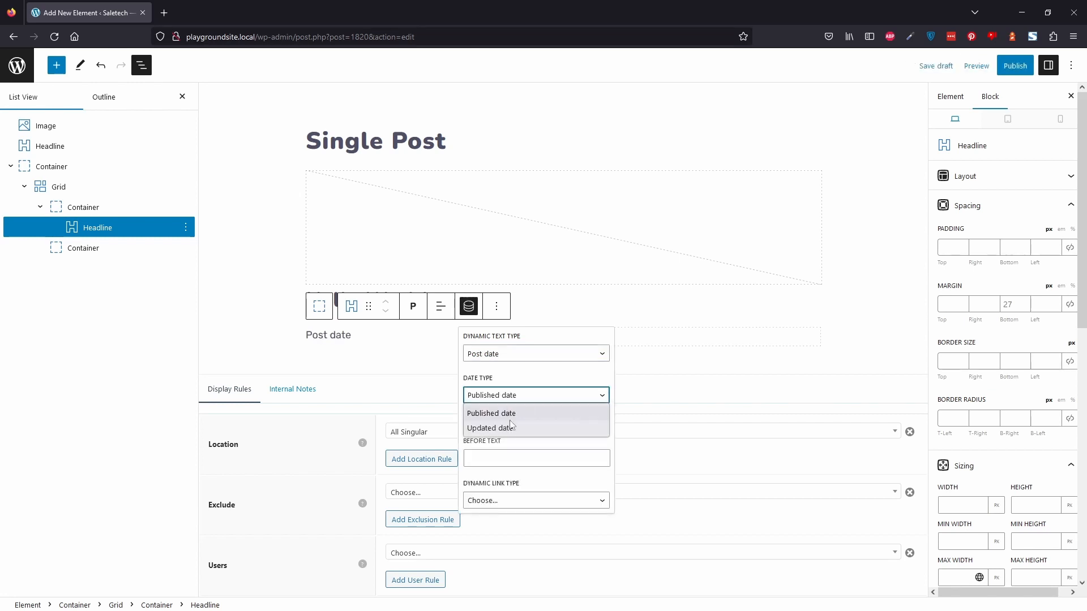
click(517, 413)
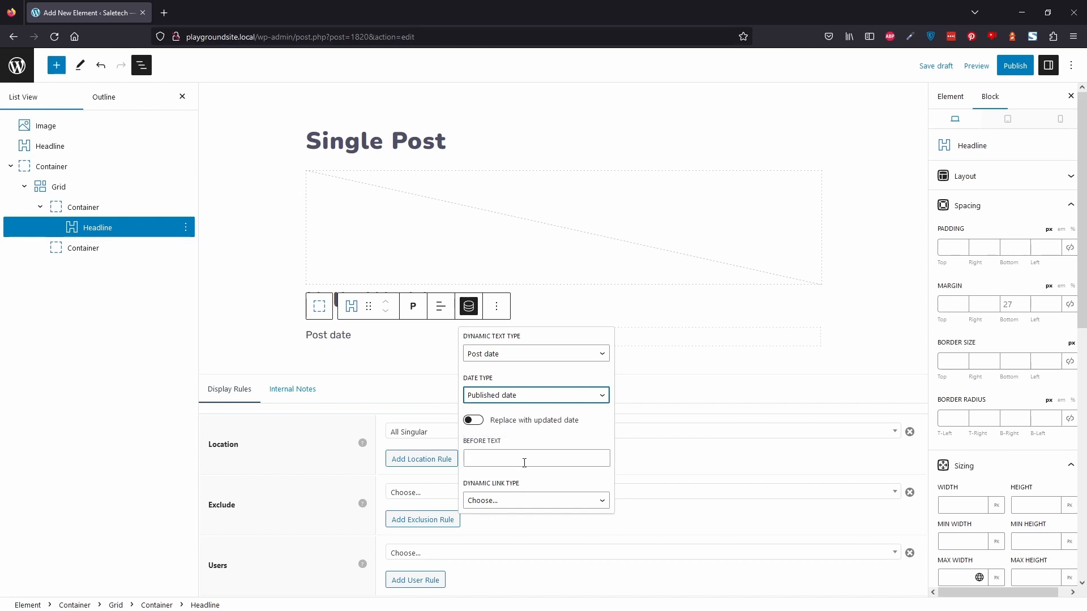
Step: Enable replacing with the updated date and set the updated date's before text to "Updated on"
click(474, 421)
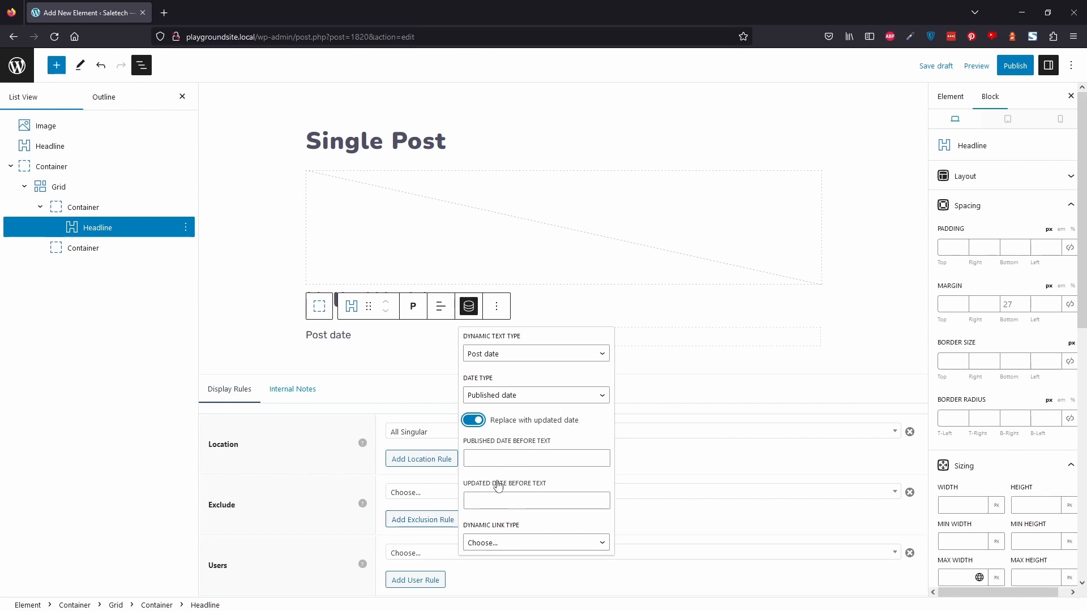
click(502, 508)
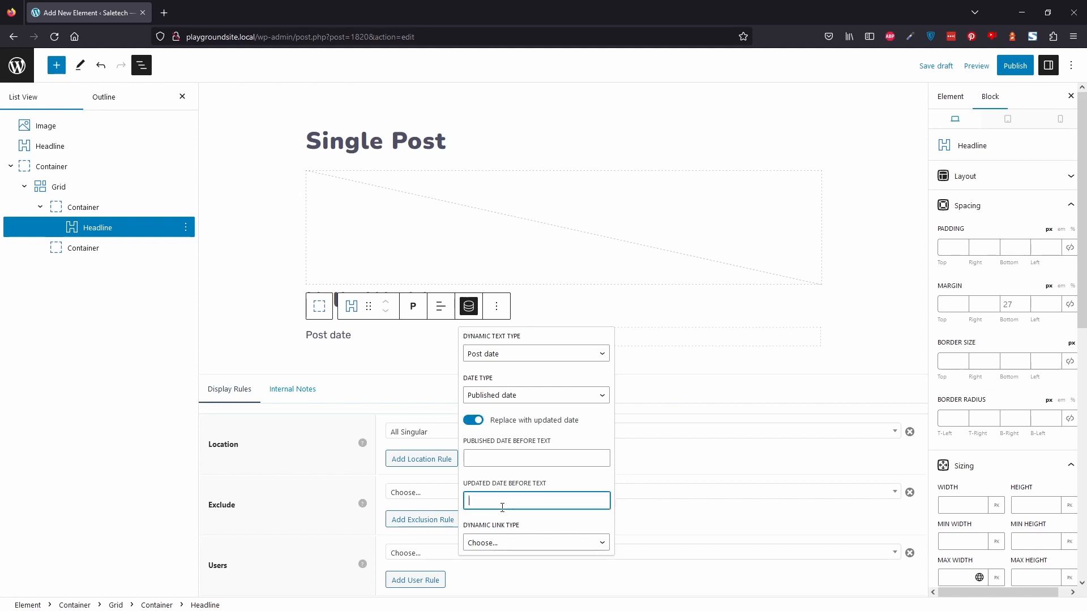
text(Updated on)
Step: Add a Headline block to the grid's second column and make it a Paragraph element
click(747, 346)
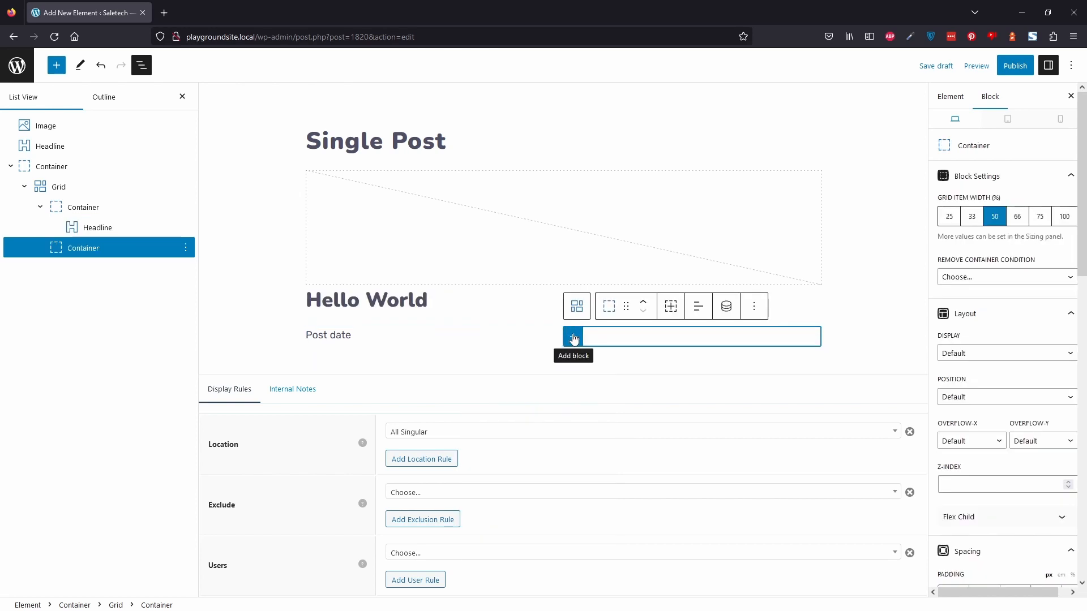
click(573, 339)
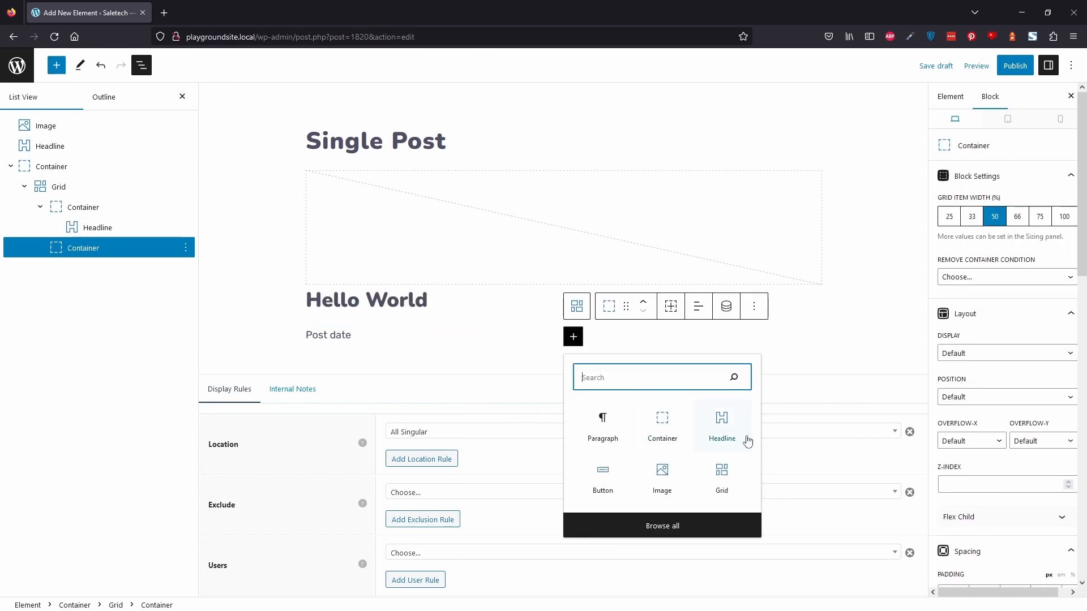
click(702, 414)
click(670, 306)
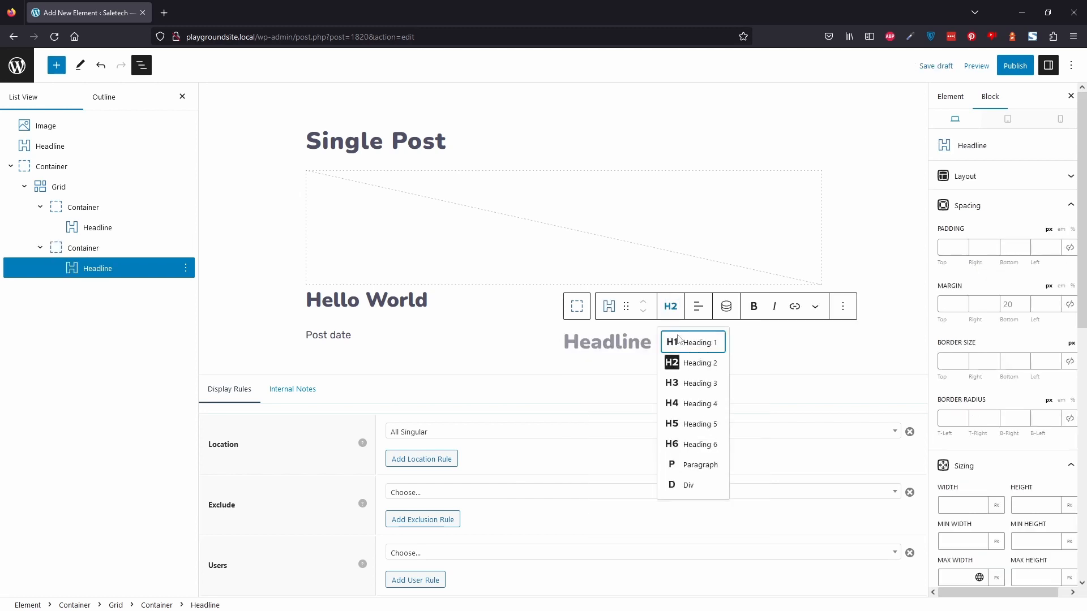
click(698, 468)
Step: Set the second column headline's dynamic text type to Post author name
click(726, 306)
click(764, 354)
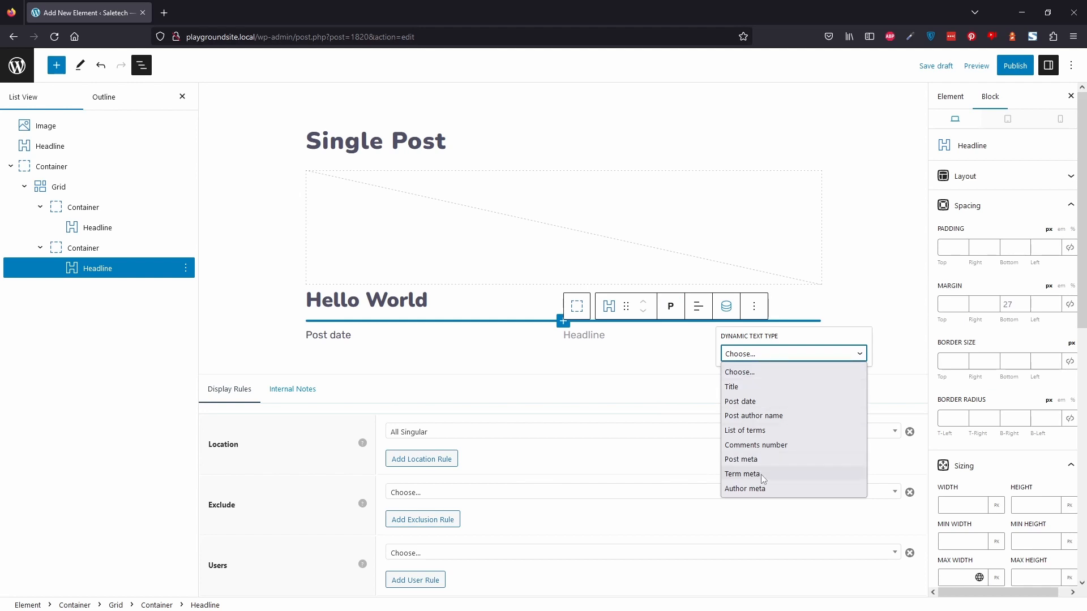
click(777, 417)
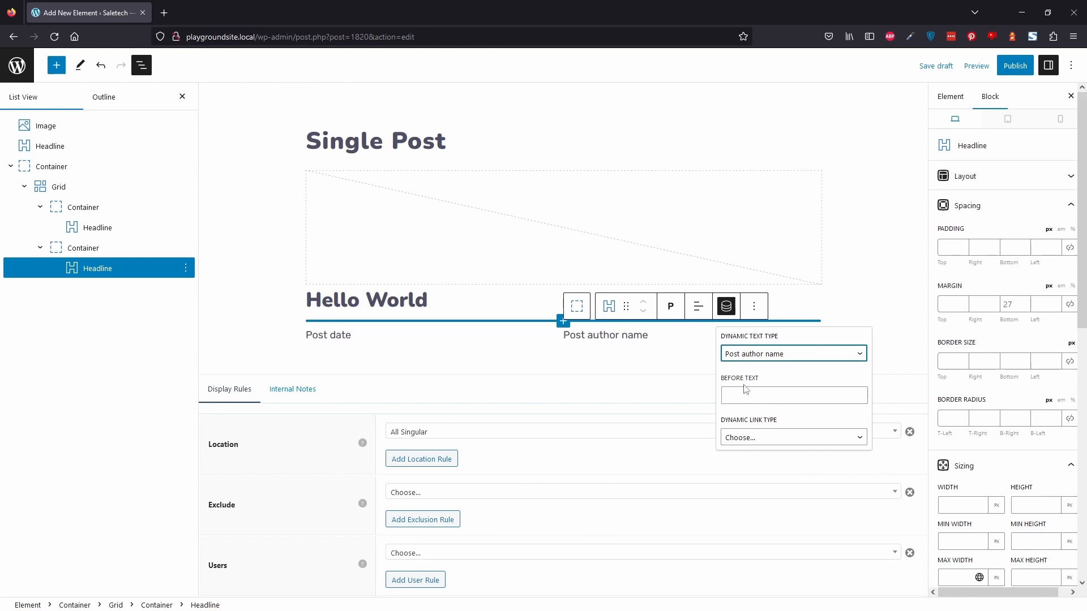
click(635, 335)
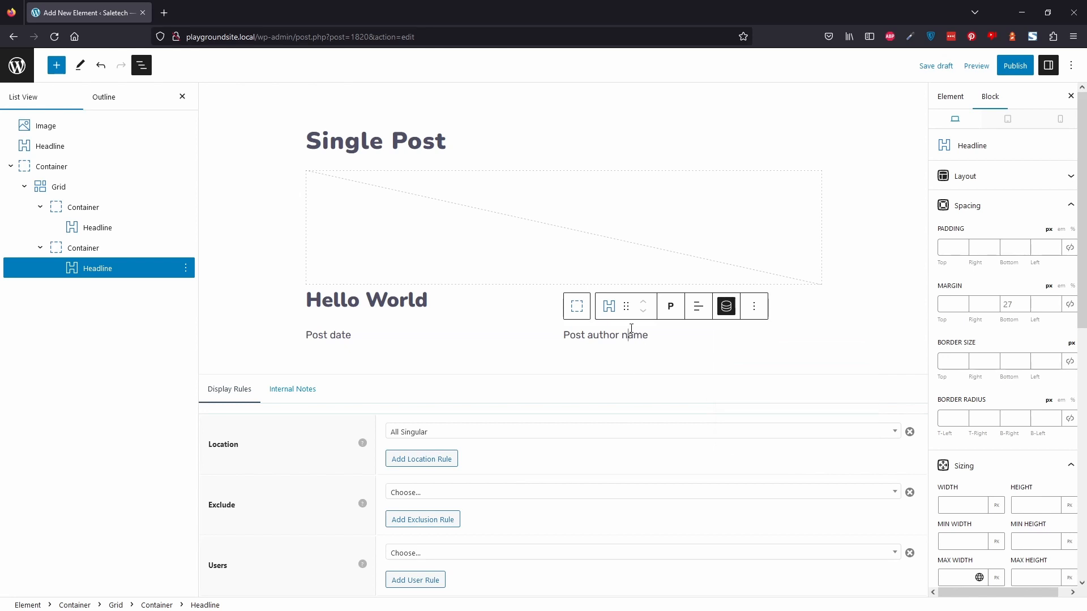
Step: Change the element's location display rule to Post
click(1084, 148)
click(950, 97)
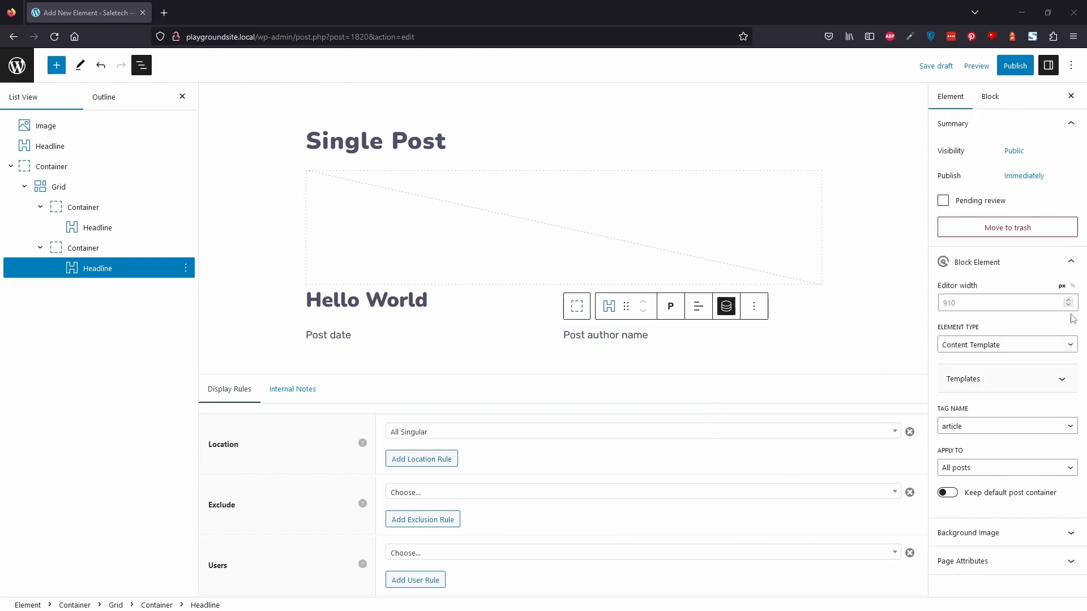
click(565, 437)
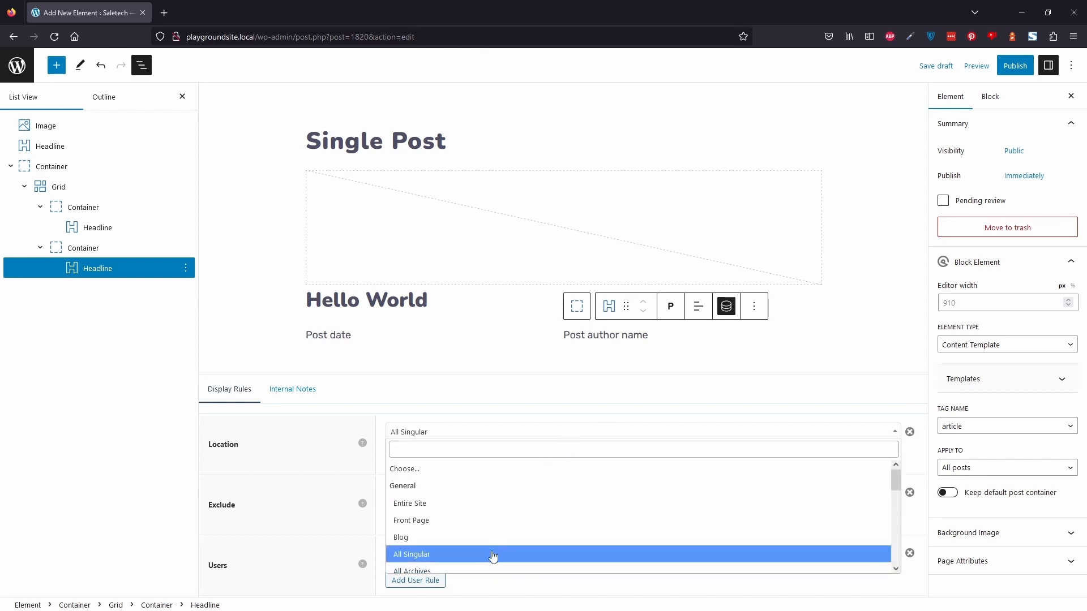
scroll(492, 556, down, 2)
scroll(486, 487, down, 4)
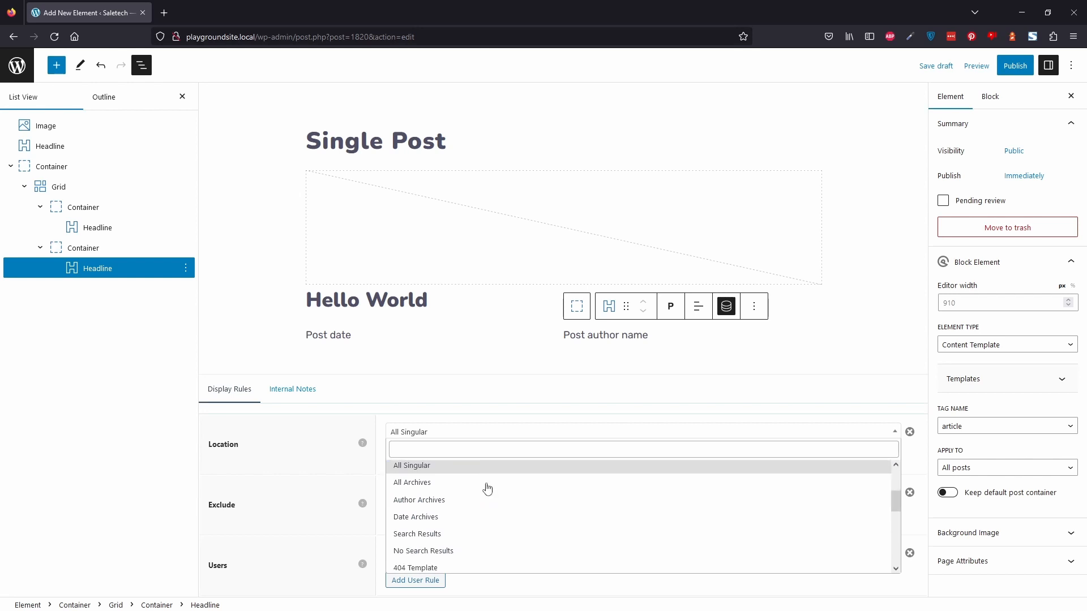
scroll(485, 488, down, 2)
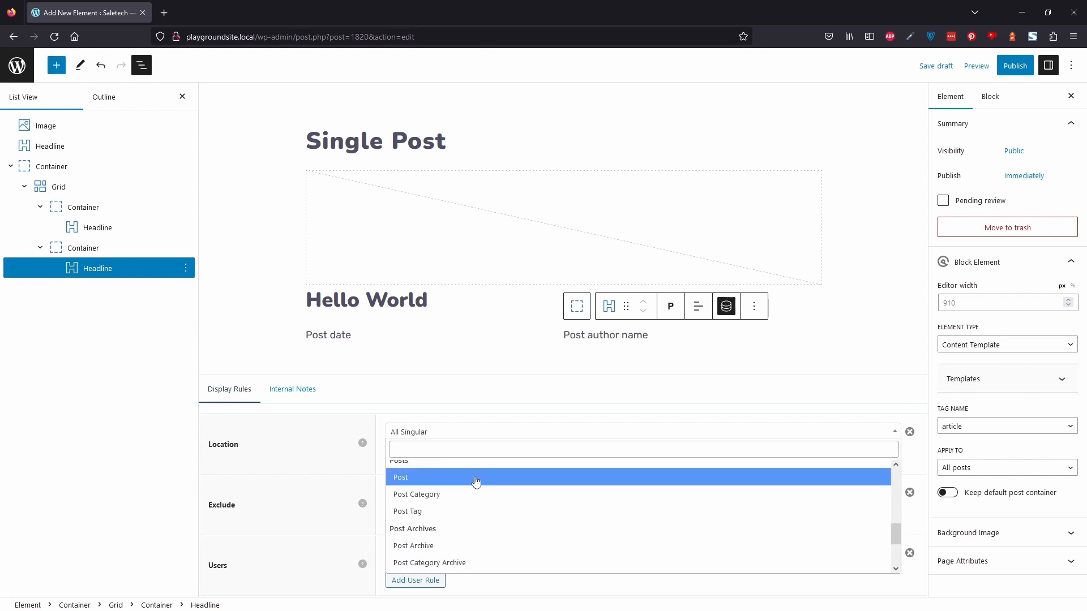
click(475, 482)
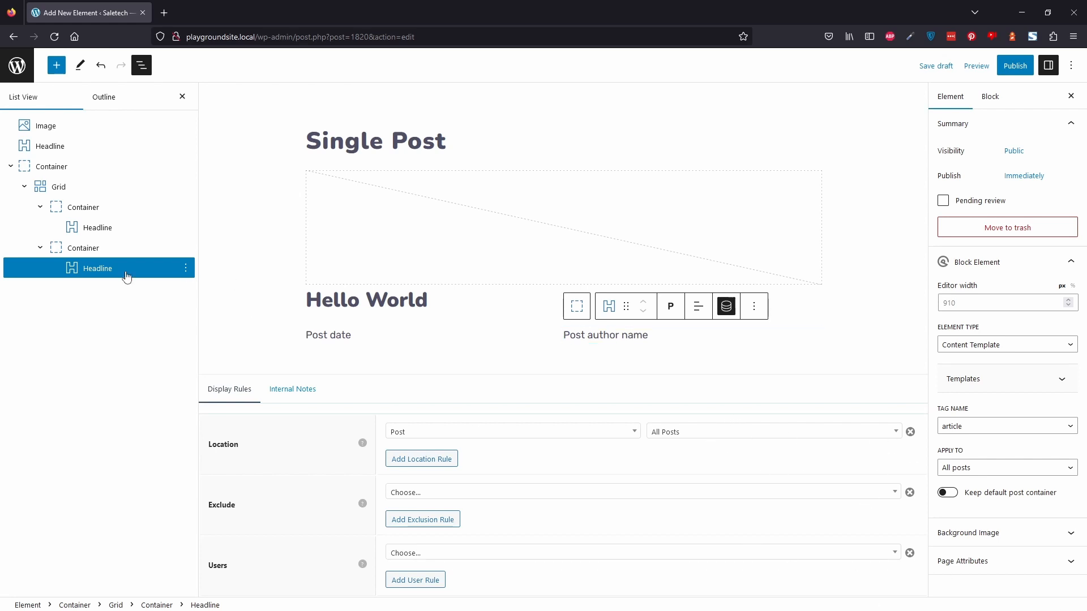
Step: Add a Dynamic Content block below the outer container and set its type to Post content
click(50, 168)
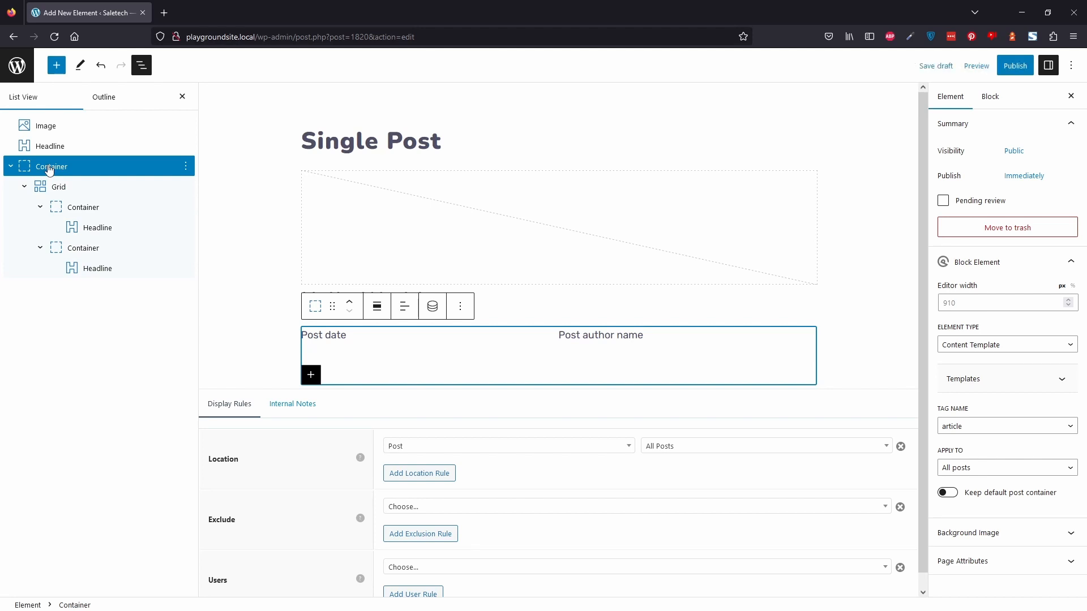
key(Return)
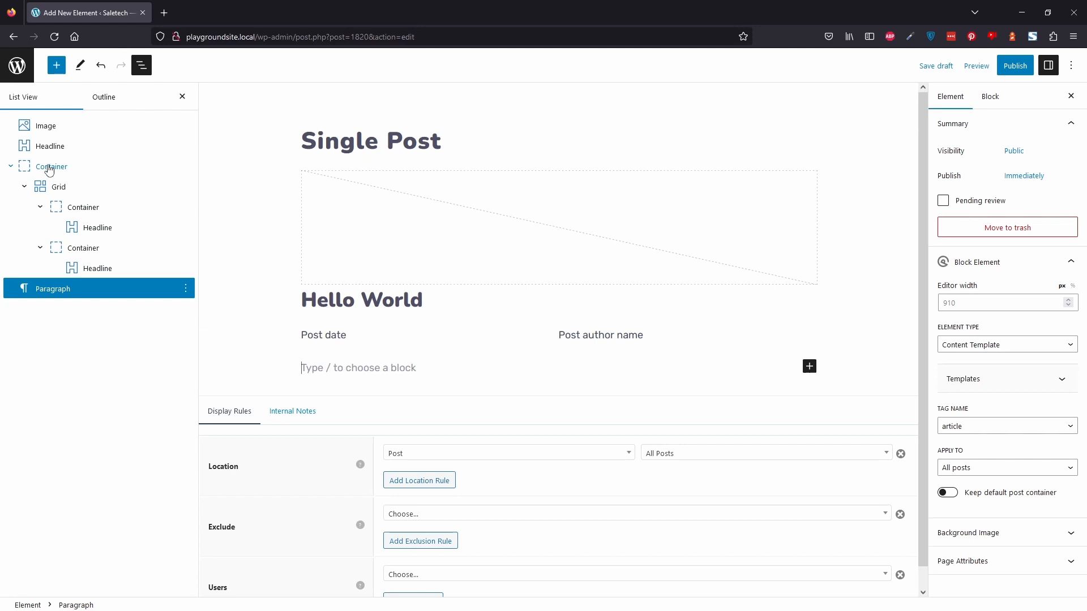
text(/content)
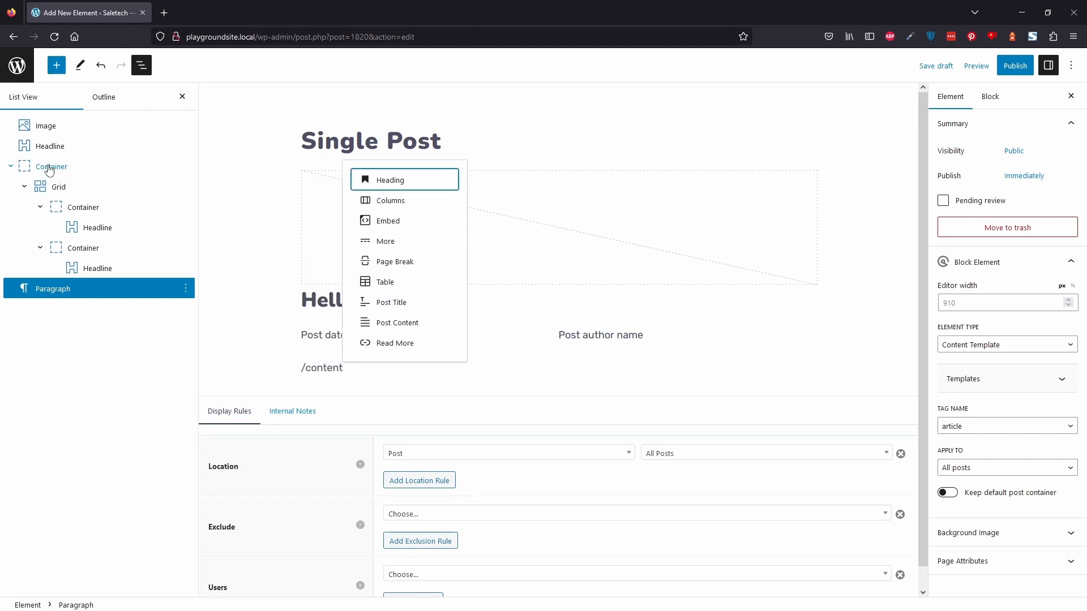
key(BackSpace)
key(BackSpace)
key(BackSpace)
key(BackSpace)
key(BackSpace)
key(BackSpace)
key(BackSpace)
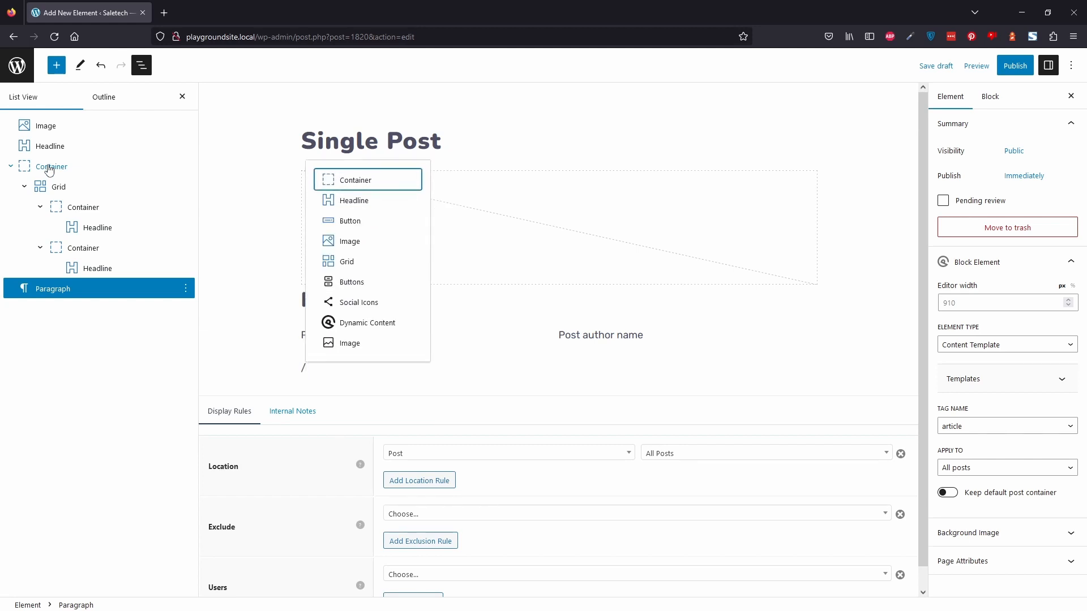
text(dynam)
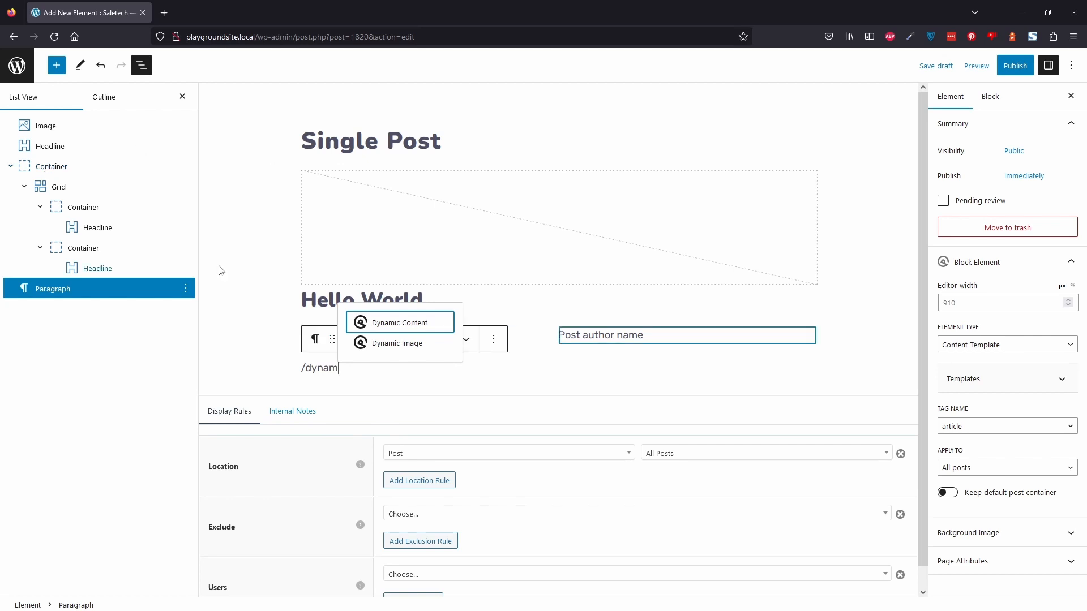
click(434, 323)
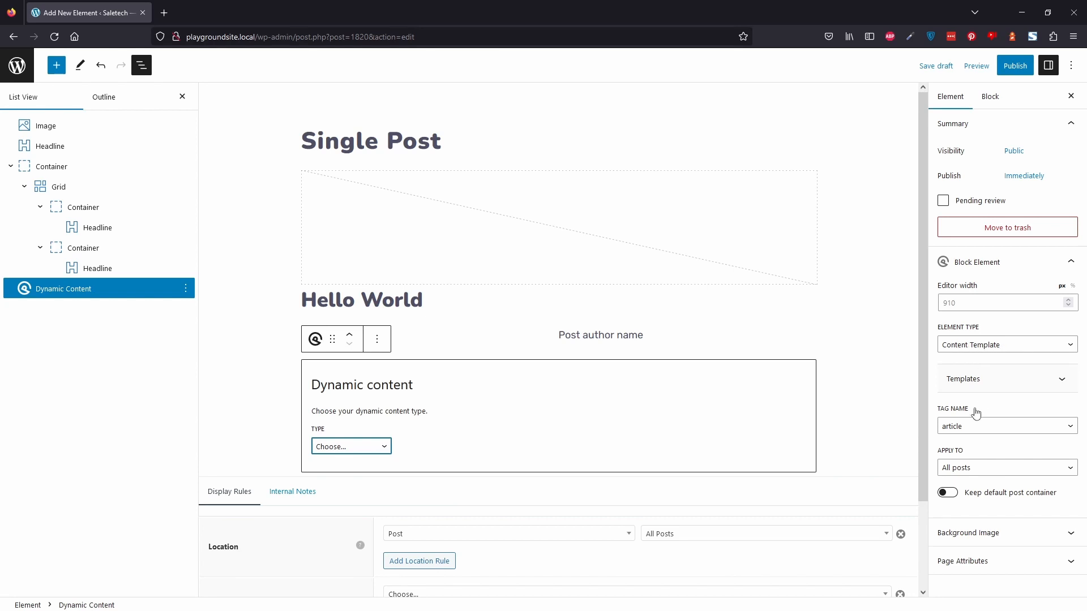
click(356, 447)
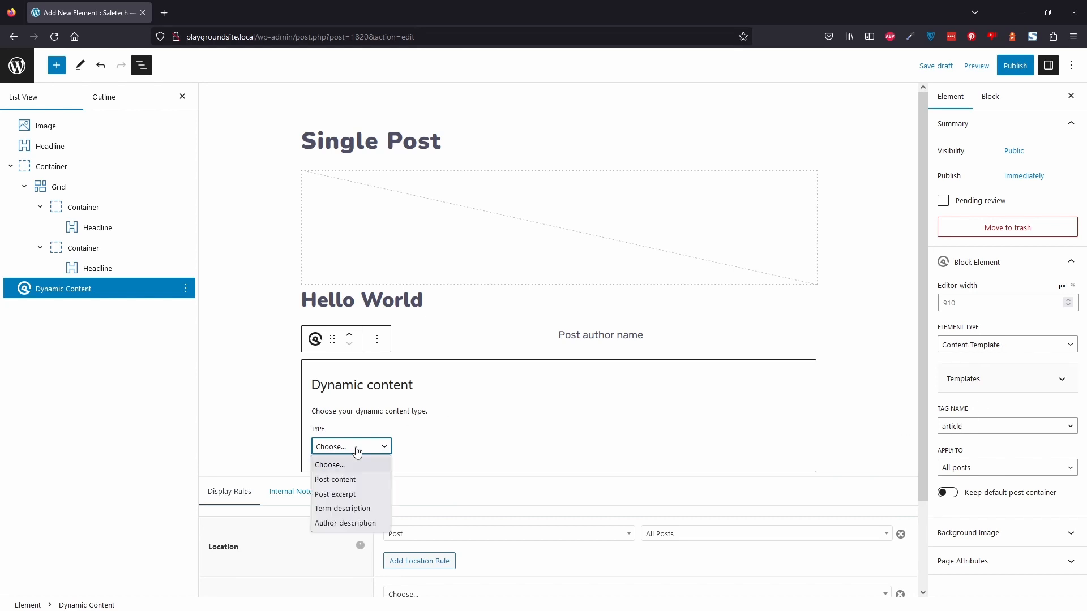
click(353, 480)
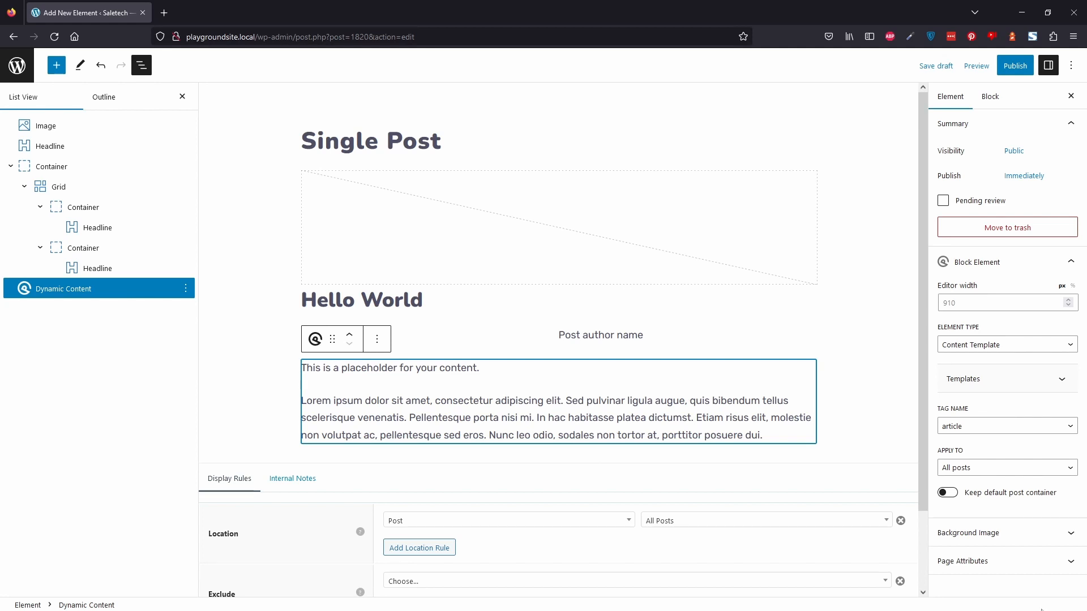
Step: Insert a Dynamic Image block before the author name headline in the grid's second column and set its type to Author avatar
click(566, 334)
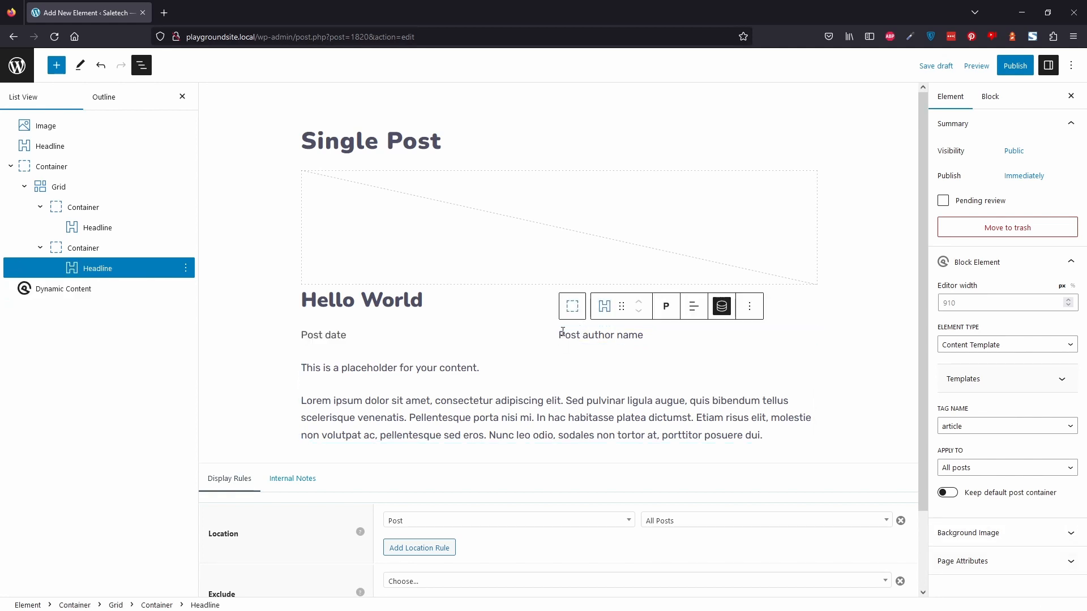
click(185, 268)
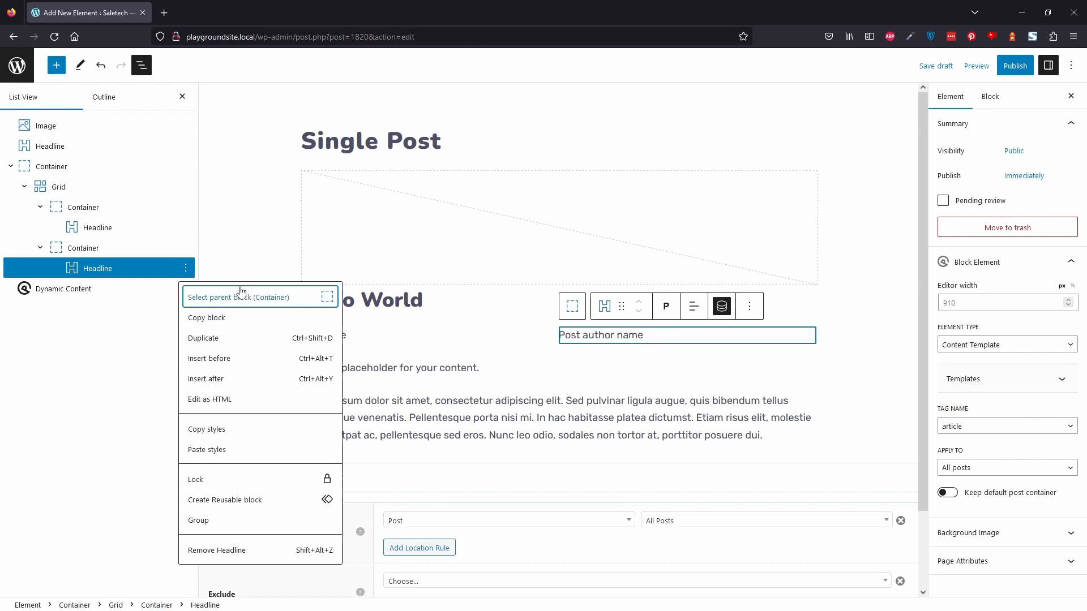
click(265, 358)
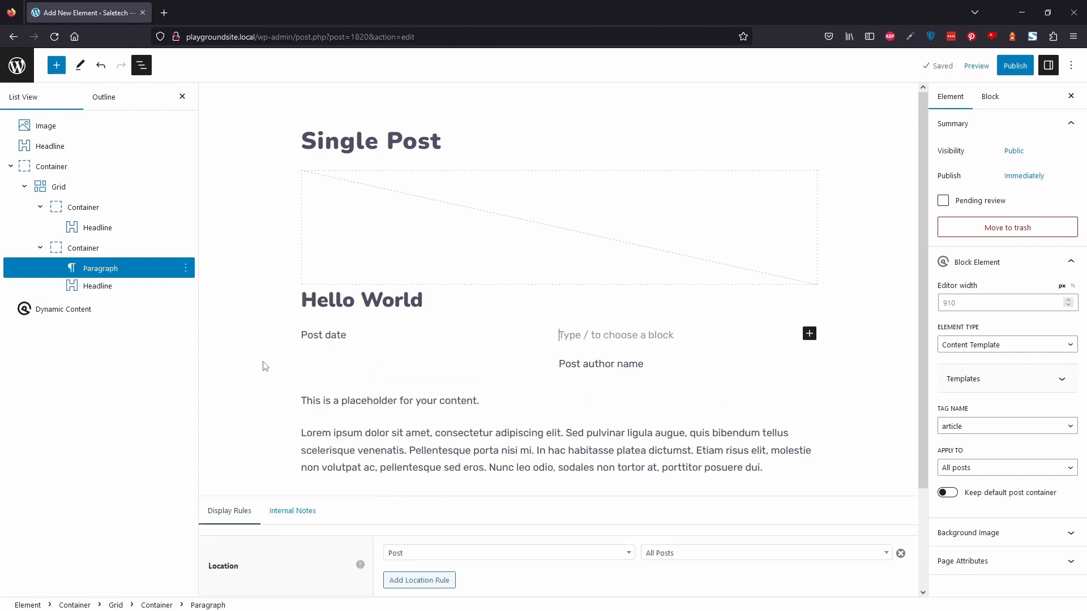
text(/dynamic)
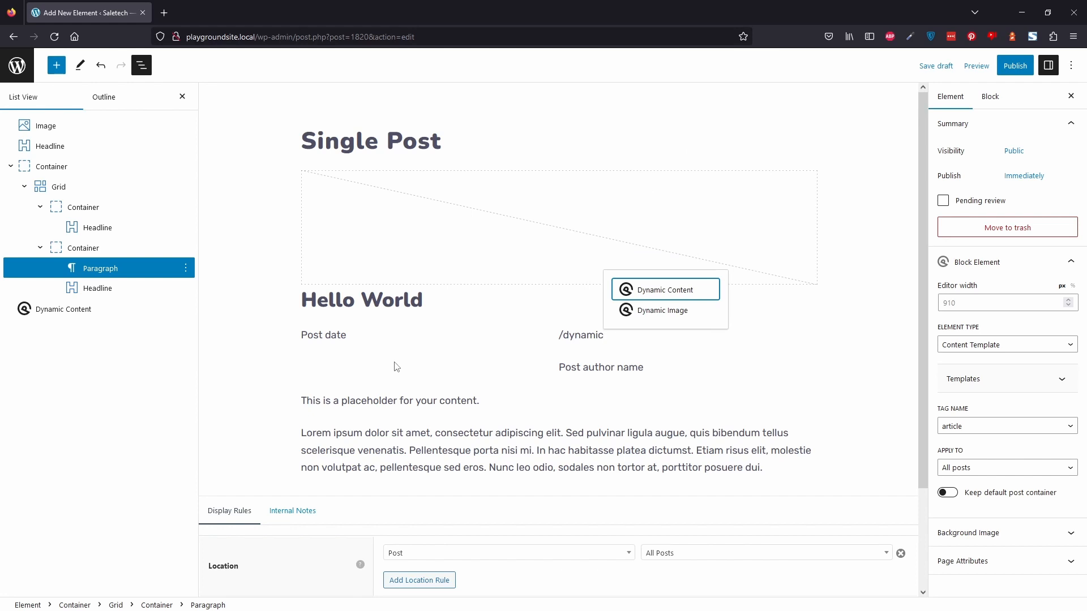
click(681, 313)
click(651, 401)
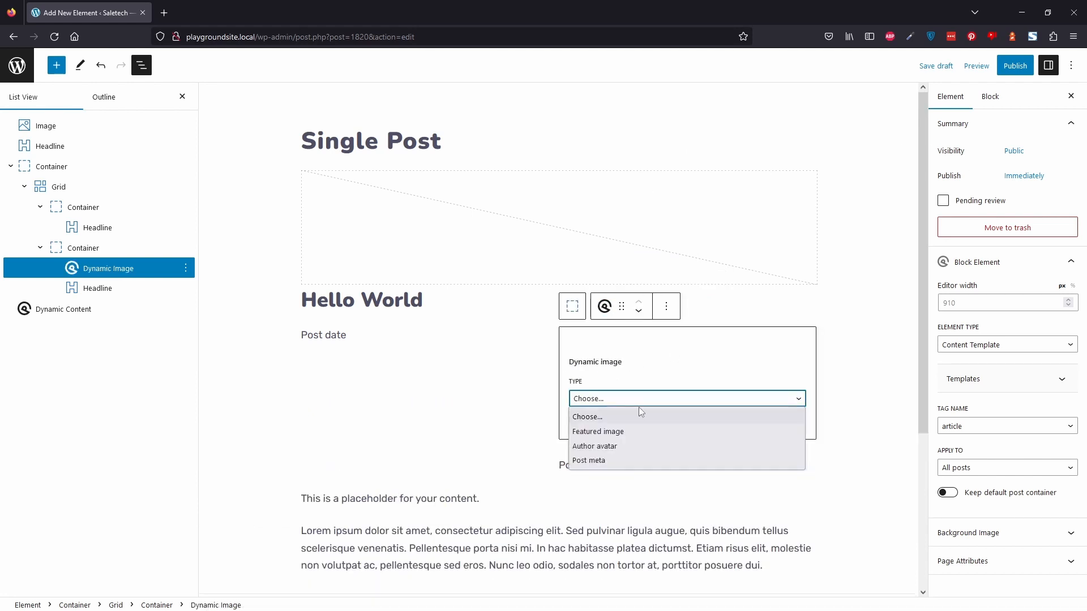
click(653, 447)
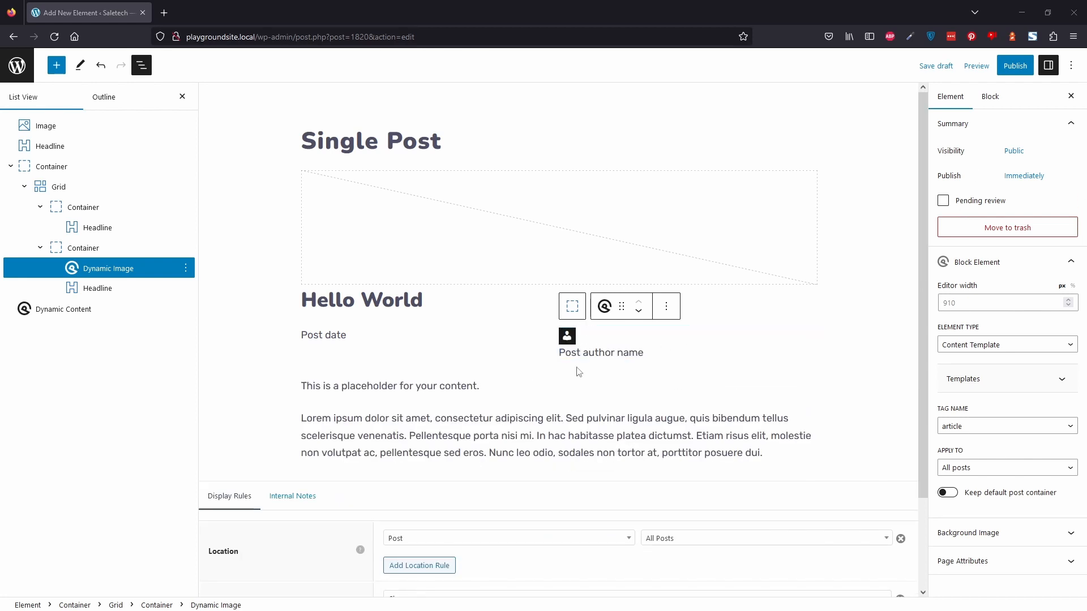
Step: Set the grid's second column container to Flex display with a column gap of 20 px
click(99, 248)
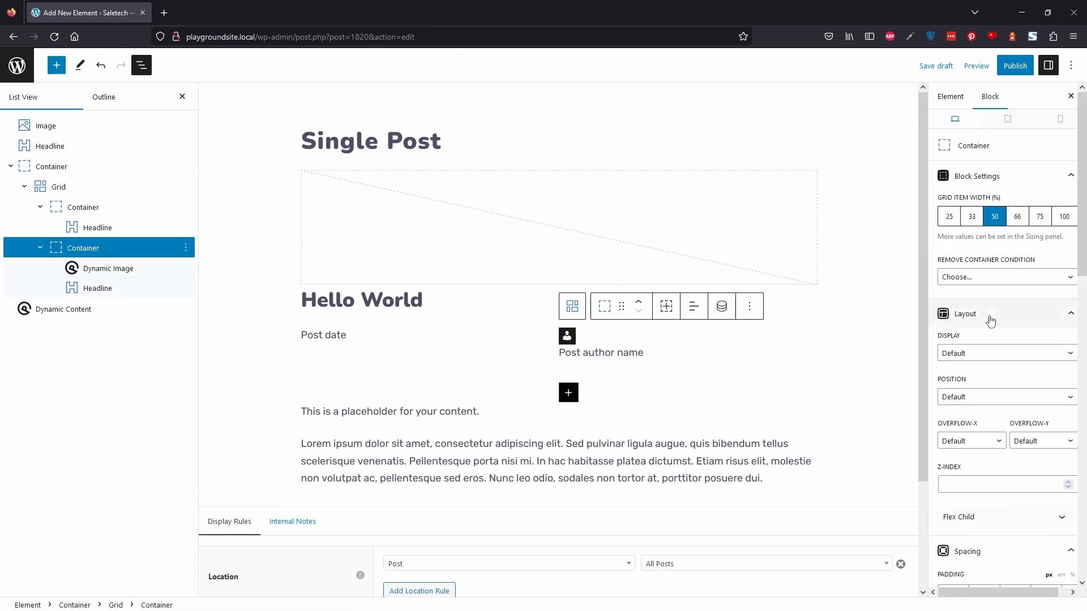
click(964, 353)
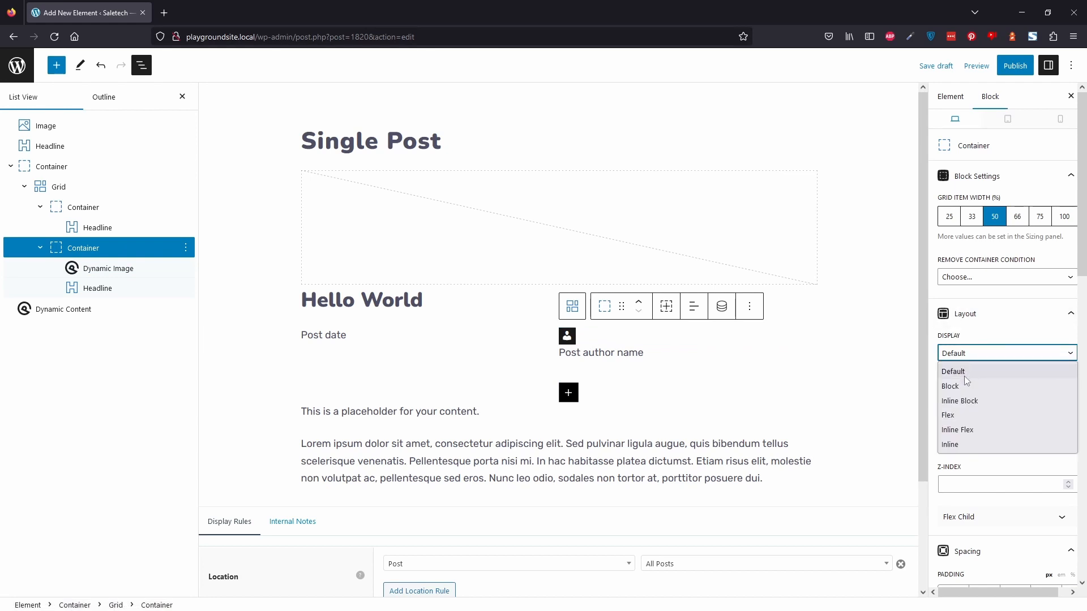
click(953, 415)
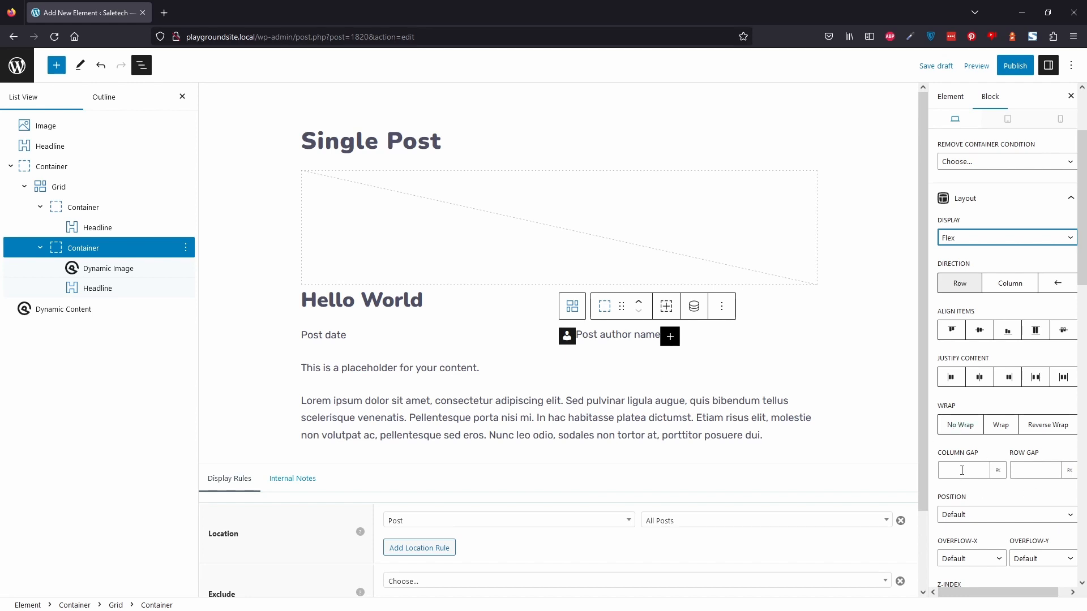
click(962, 471)
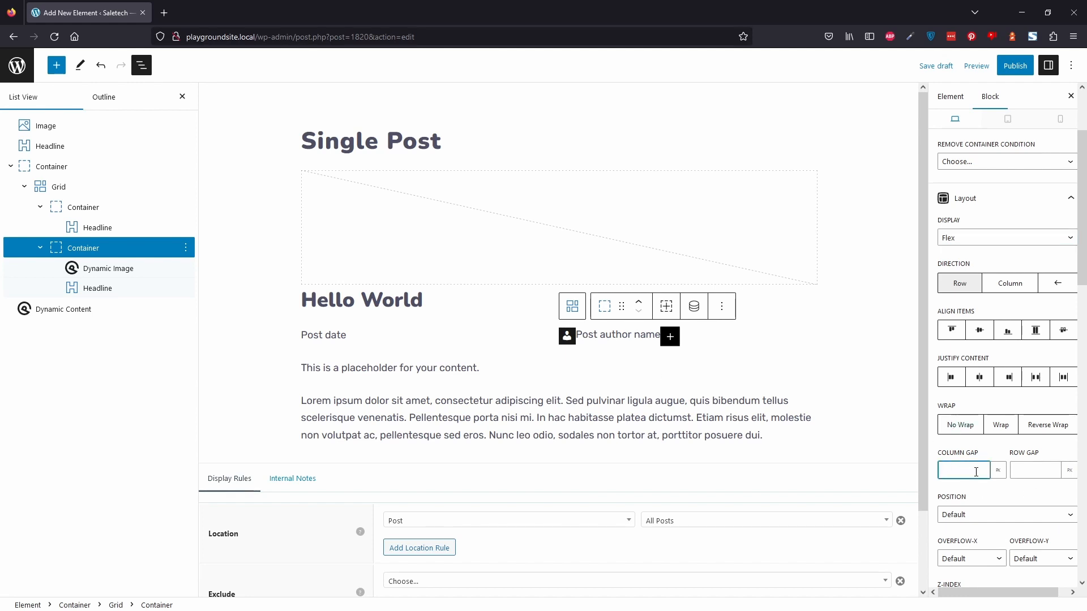
text(20)
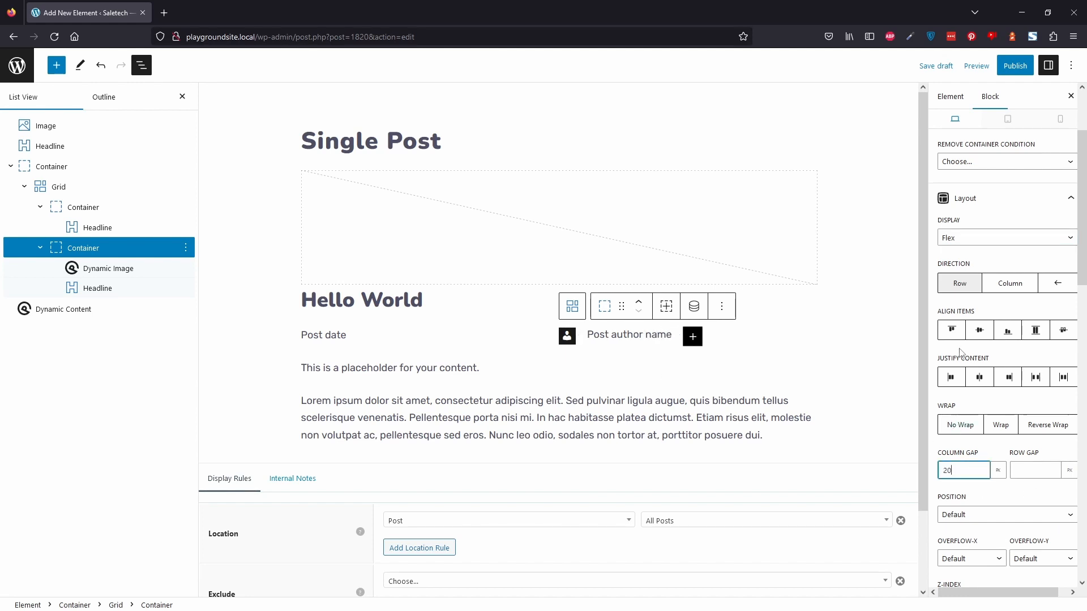
click(820, 344)
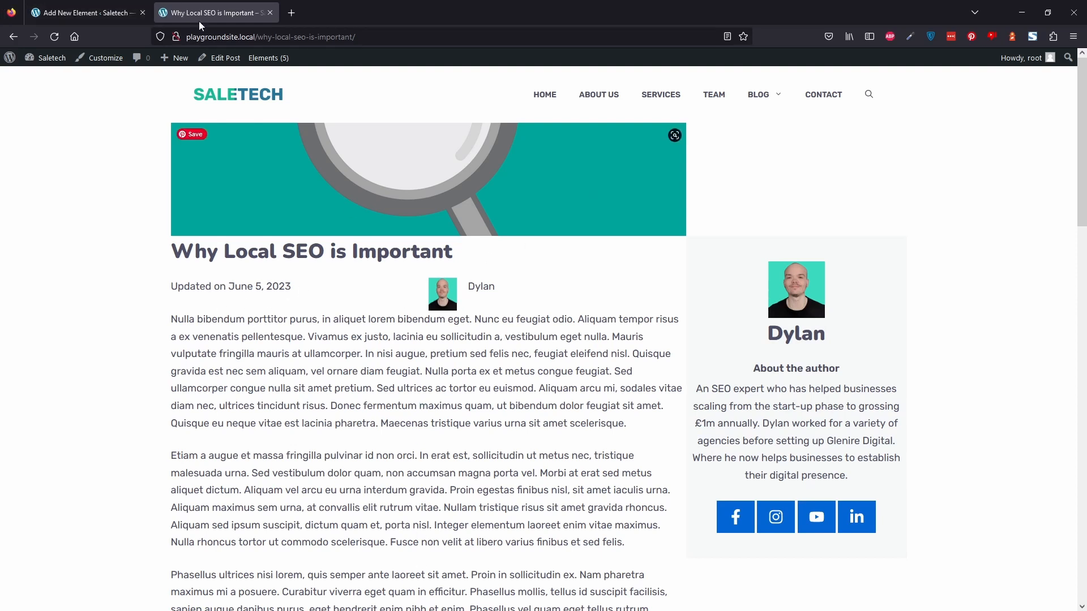
Step: Return to the element editor and give the container around the post date and author grid a 75 px bottom margin
click(85, 12)
click(57, 167)
click(59, 167)
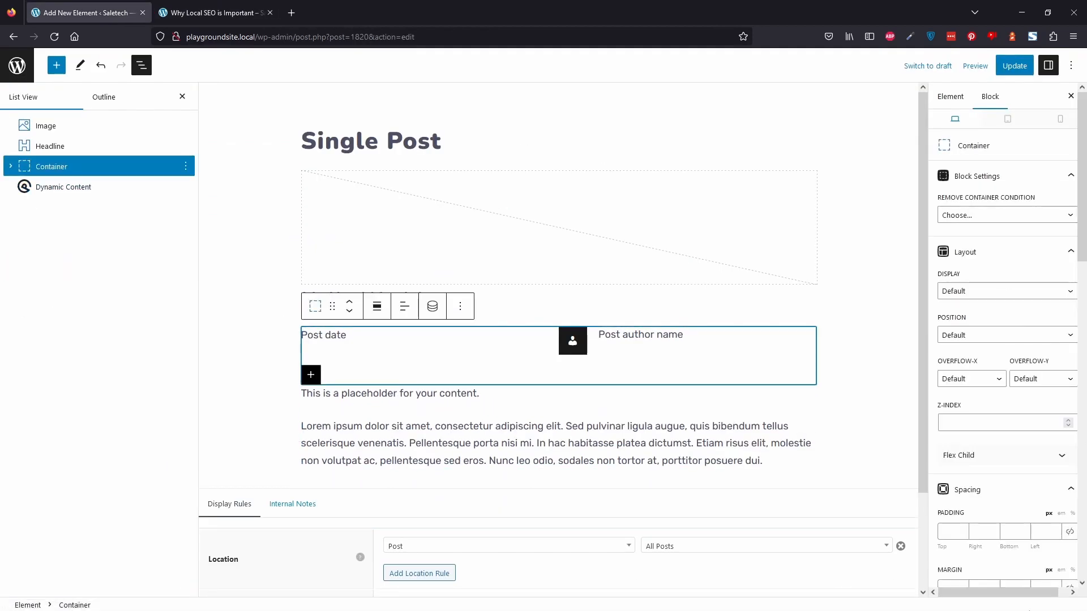
scroll(1048, 488, down, 2)
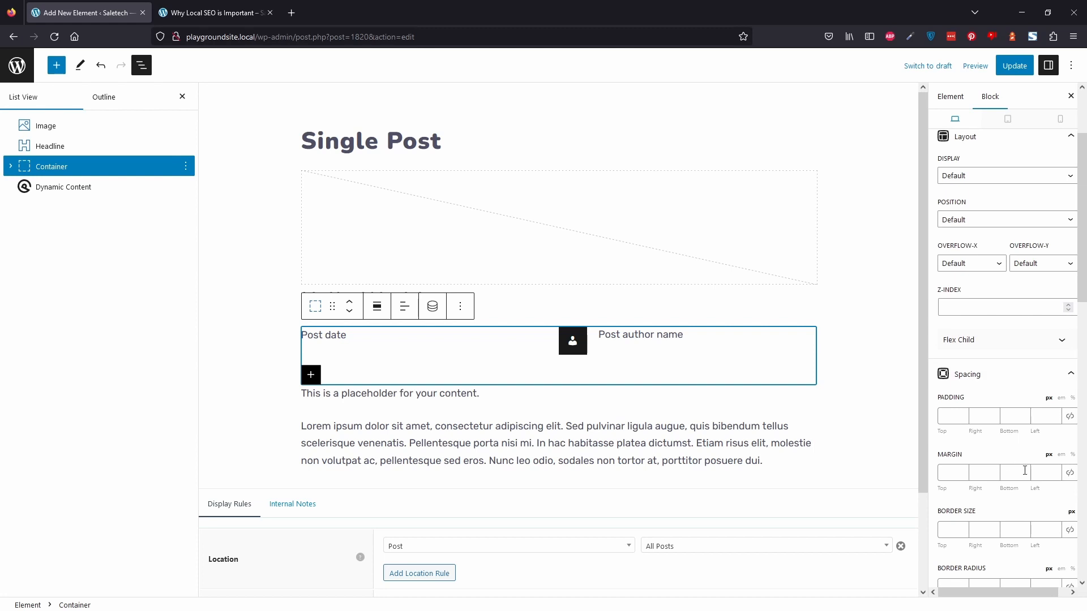
click(1011, 473)
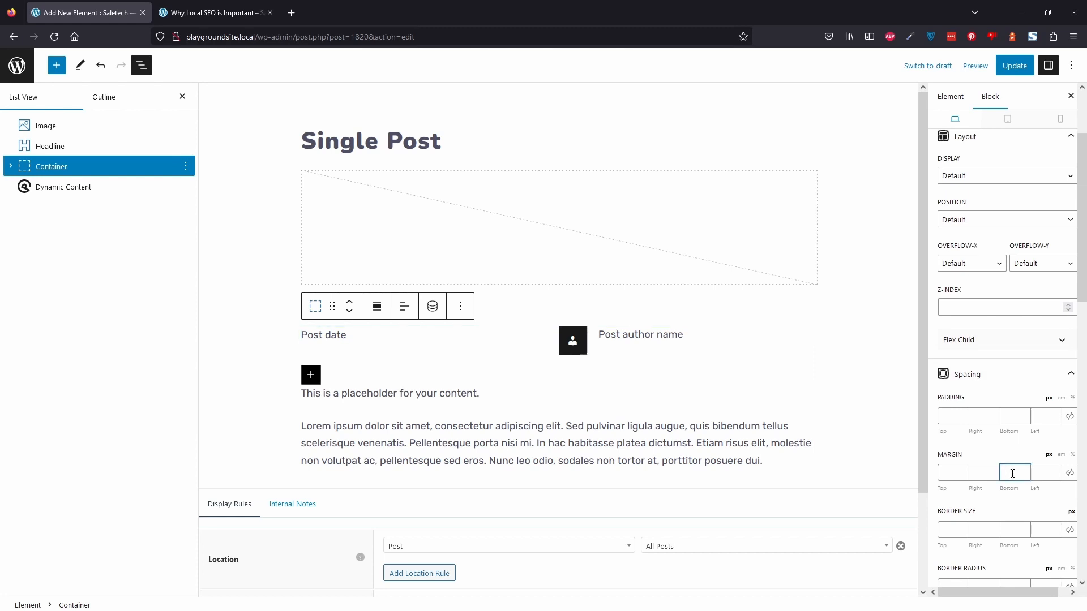
text(75)
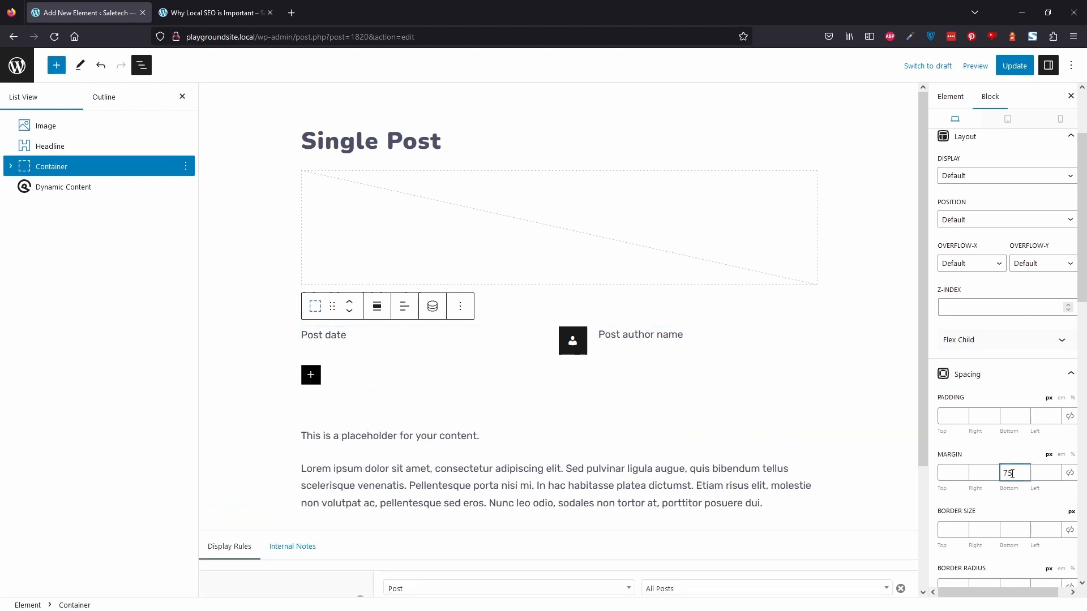
Step: Add a new Container block and move it above the Image block at the start of the template
click(56, 65)
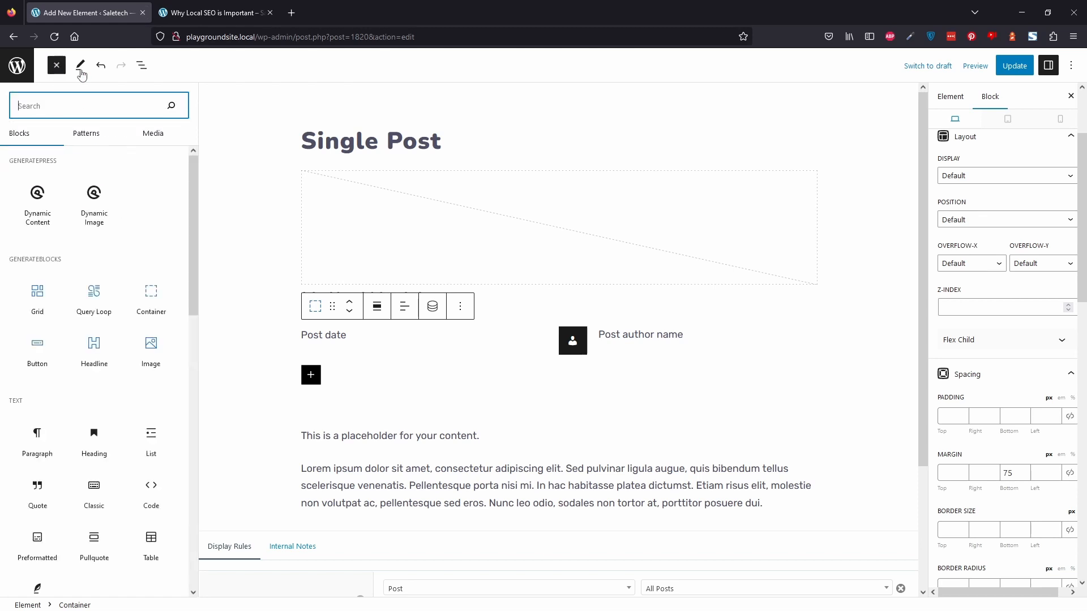
click(154, 290)
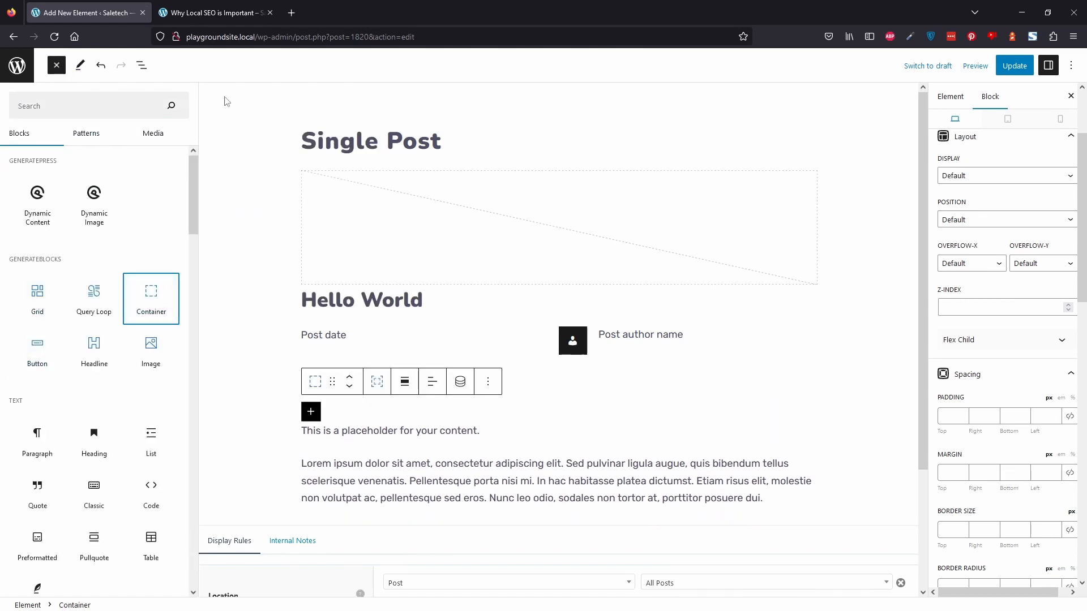
click(142, 65)
drag(60, 187, 38, 113)
drag(50, 185, 26, 122)
Step: Nest the Image, Headline, Container and Dynamic Content blocks together inside the new container
click(44, 146)
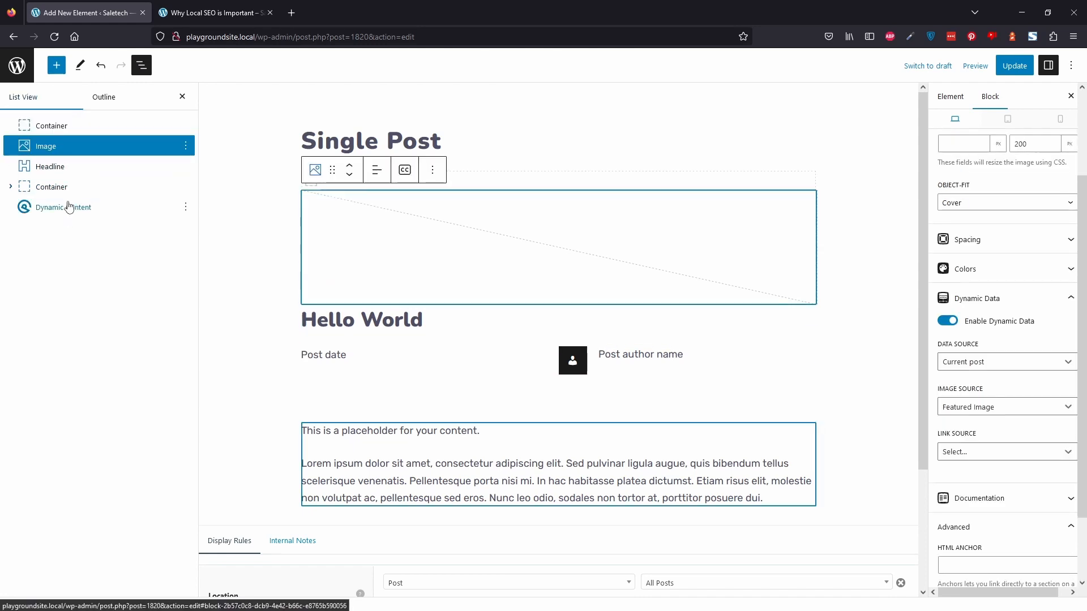
shift+click(68, 207)
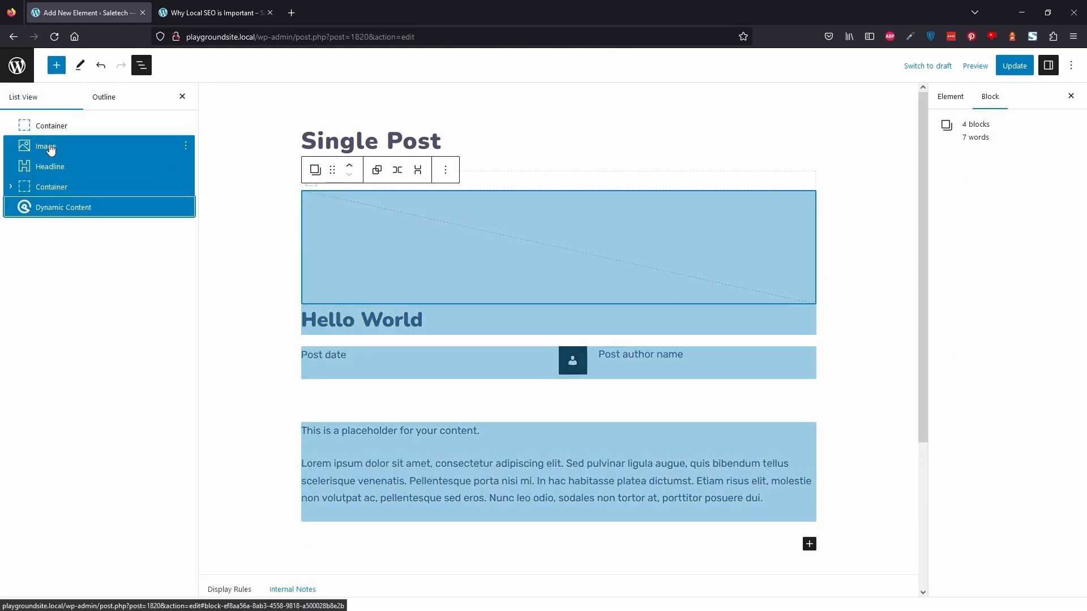
drag(51, 149, 112, 134)
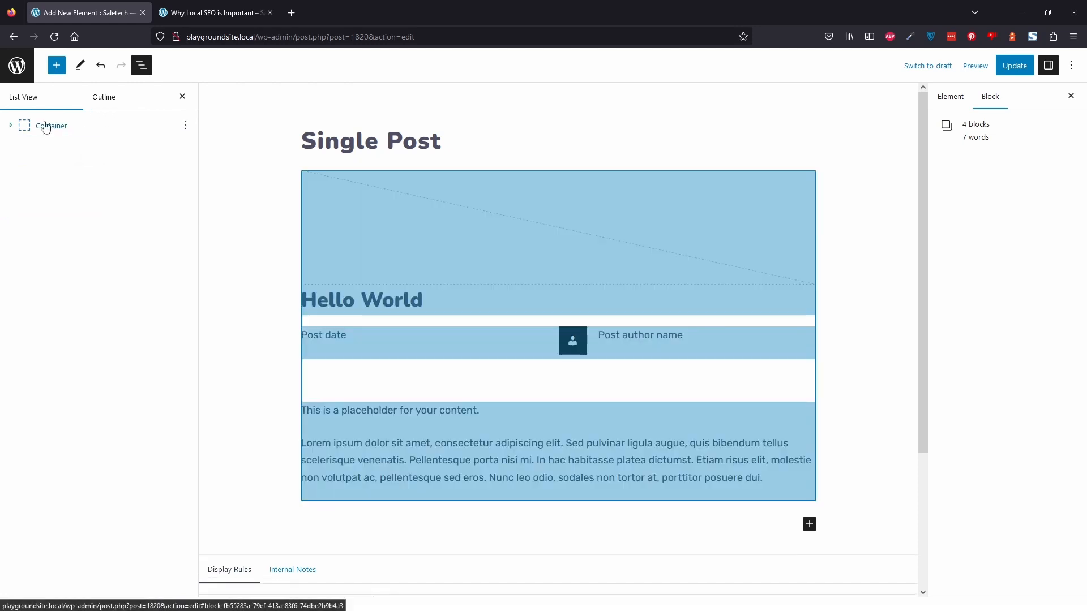
click(10, 125)
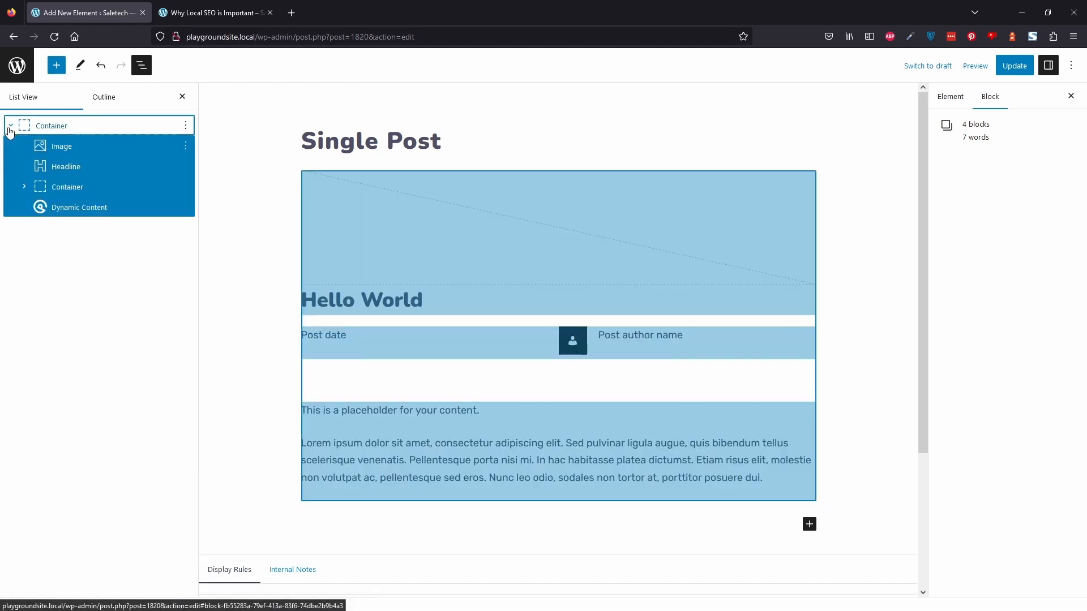
Step: Give the new outer container 25 px right padding and an 80 px top margin
click(106, 121)
scroll(972, 385, down, 2)
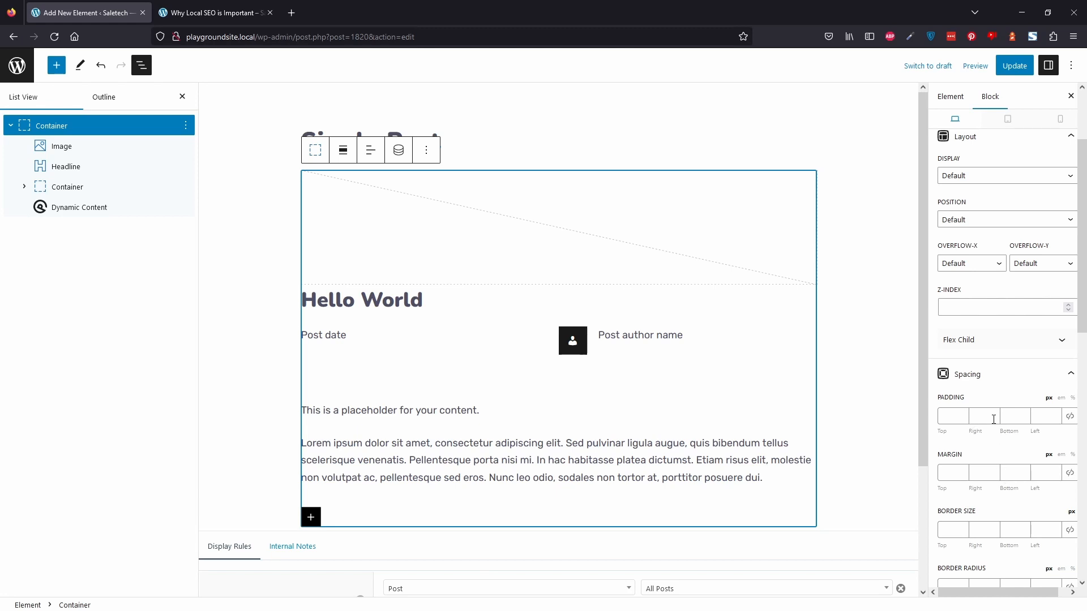
click(993, 419)
text(25)
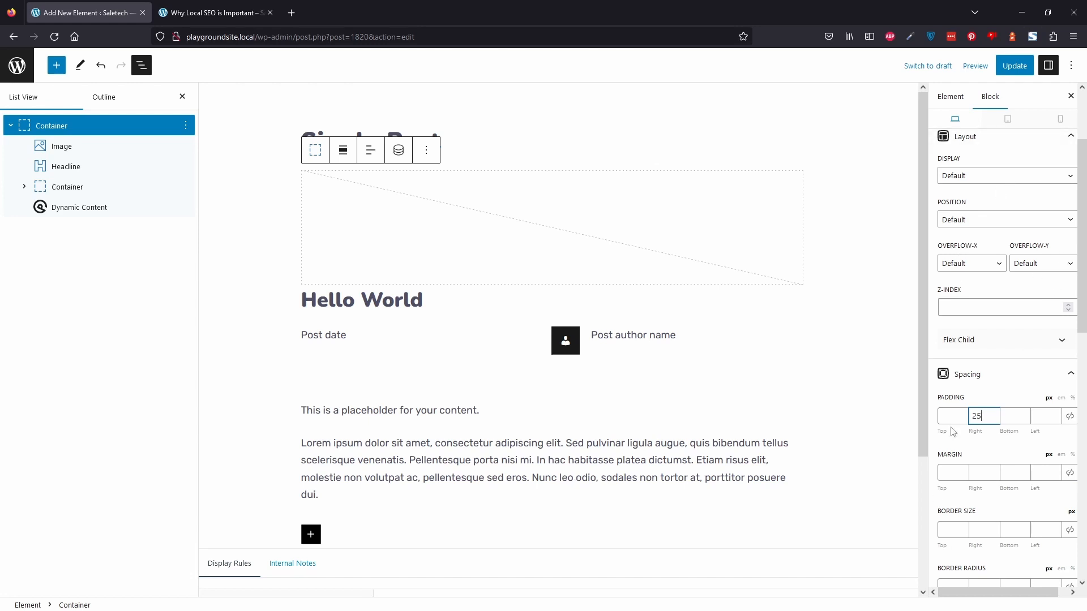
click(955, 469)
text(80)
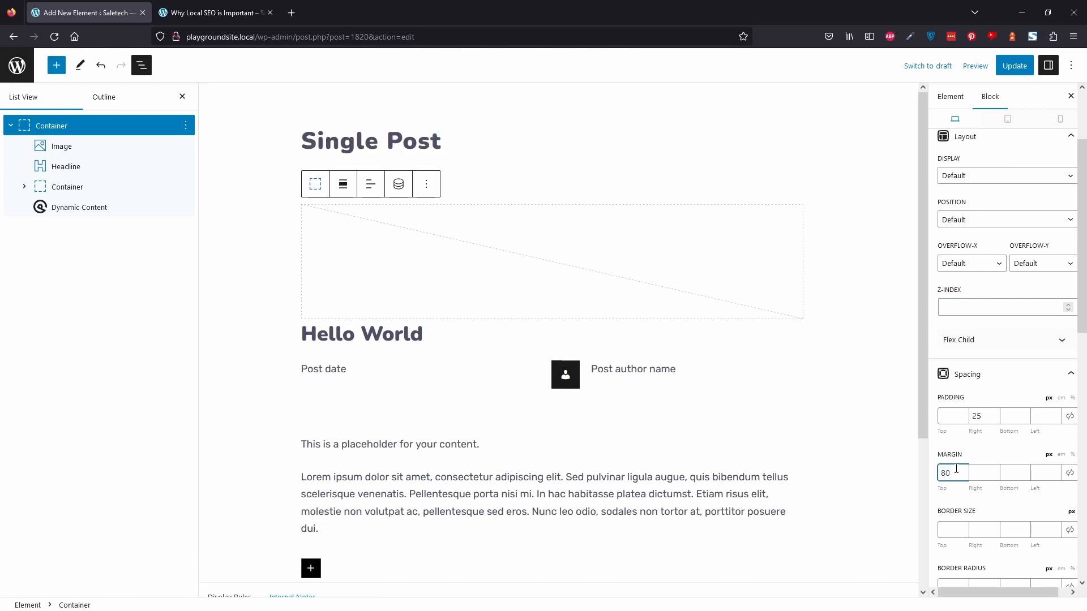
Step: Update the element and check the template's spacing and layout on the live post page
click(1014, 66)
key(ctrl+Tab)
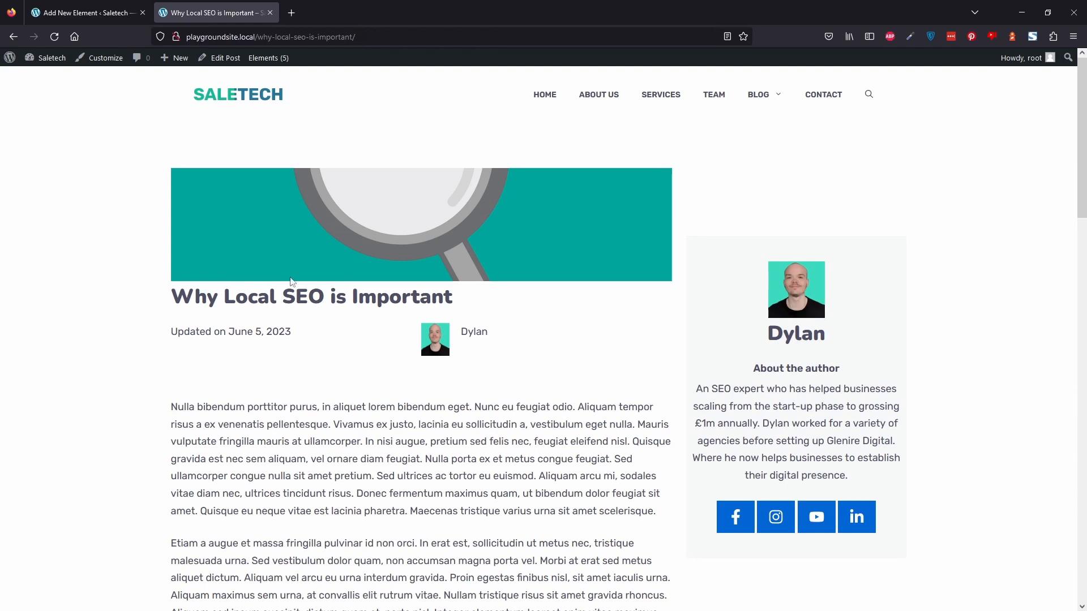
scroll(735, 566, down, 5)
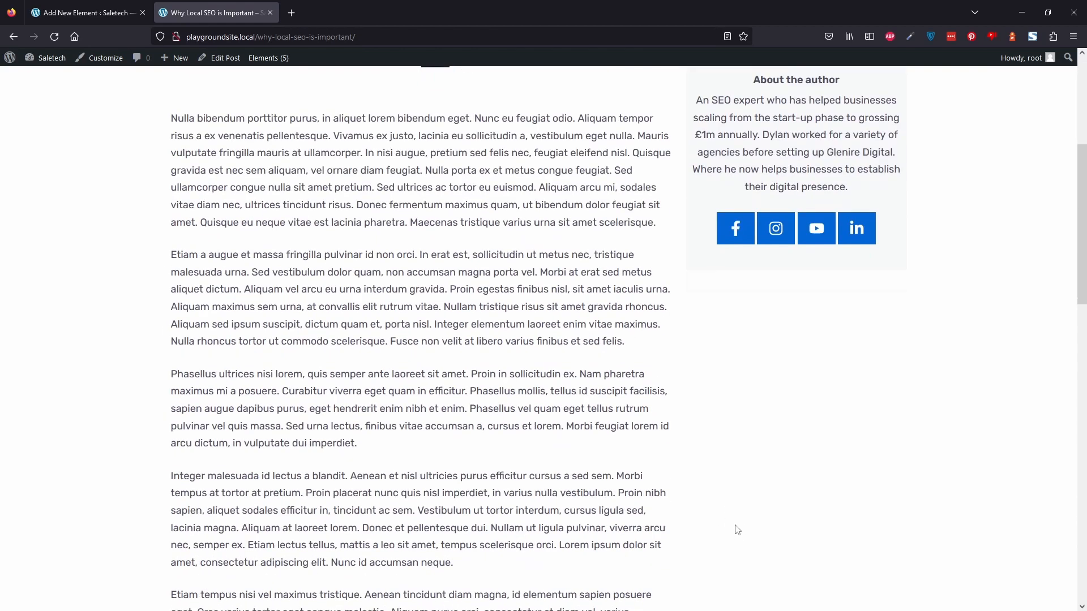
scroll(735, 527, up, 5)
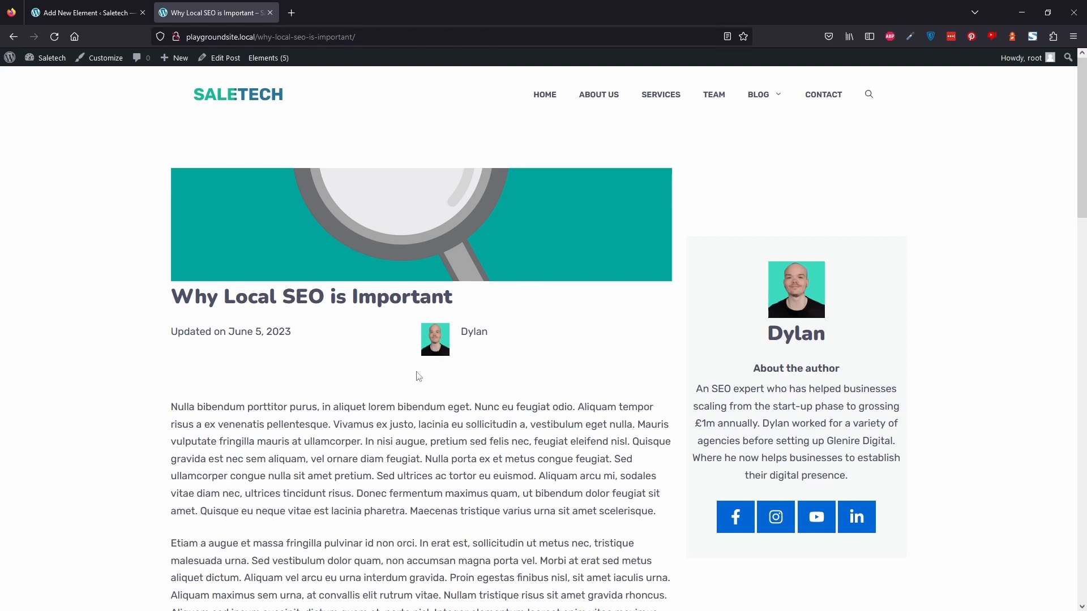
Step: Return to the element editor and remove the author avatar Dynamic Image block from the grid's second column
click(74, 6)
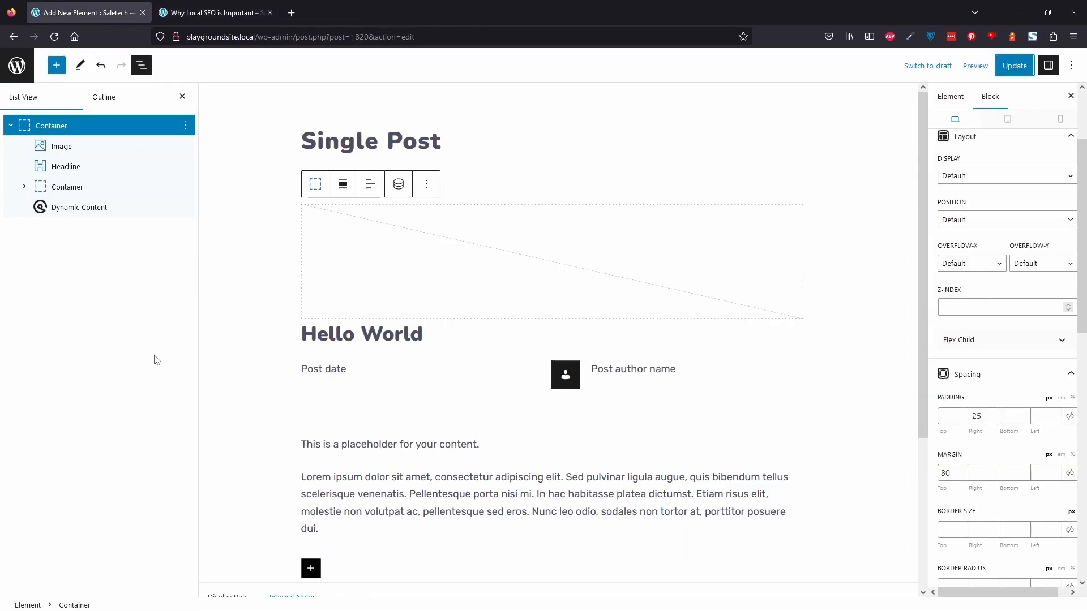
click(96, 168)
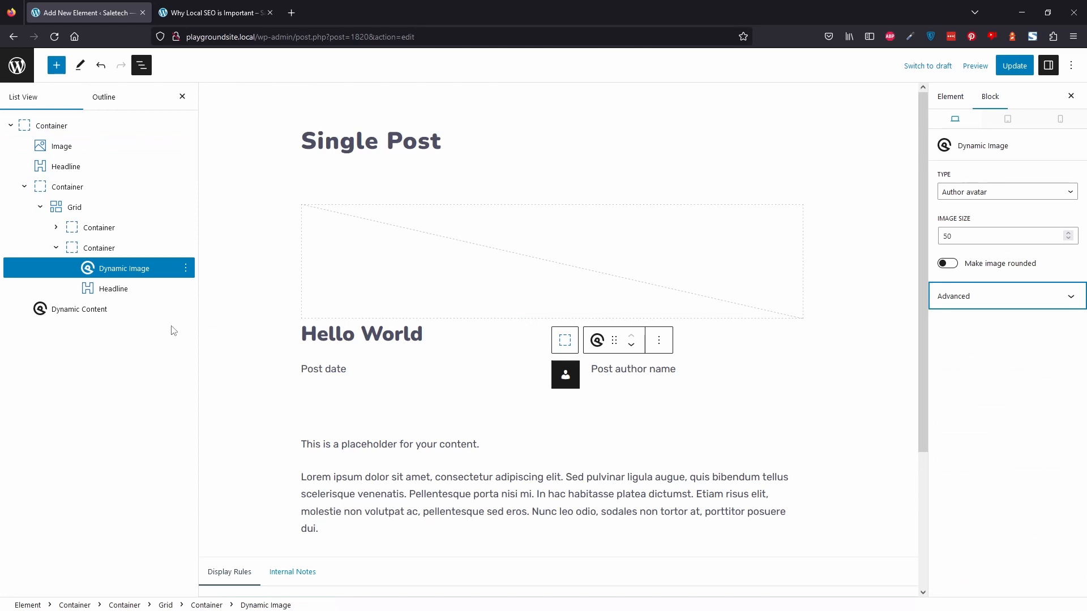
click(186, 270)
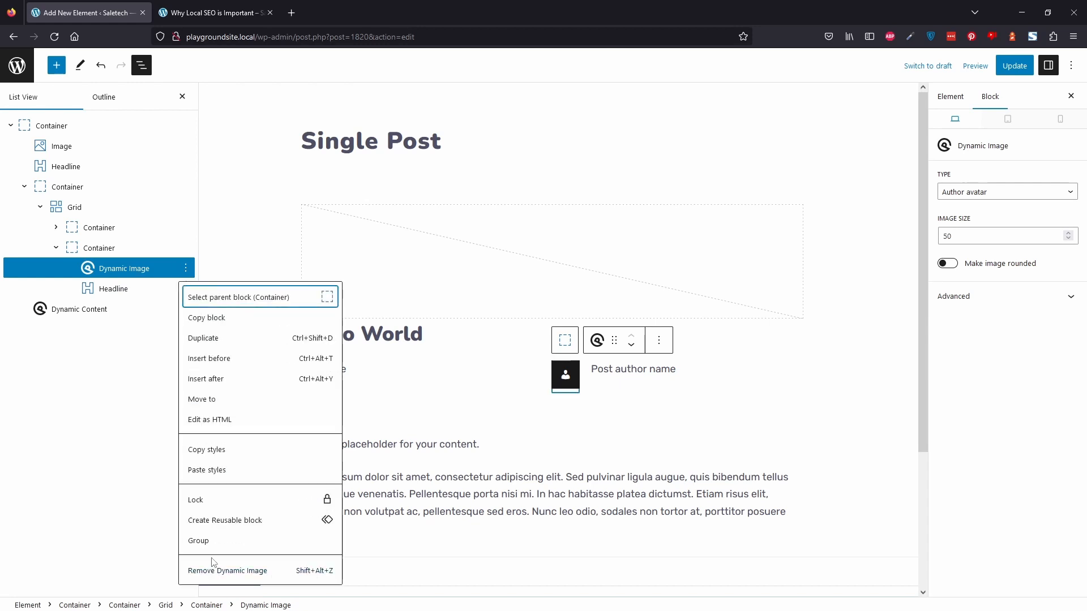
click(228, 572)
Step: Insert a GenerateBlocks Image block before the post author name headline in the grid's second column
click(188, 269)
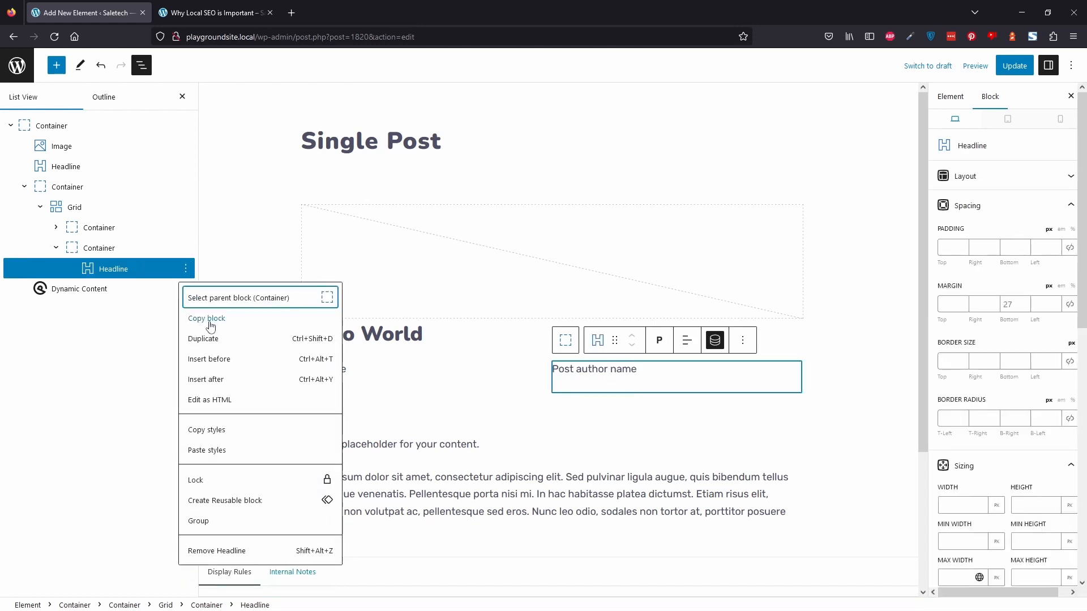
click(286, 365)
text(/image)
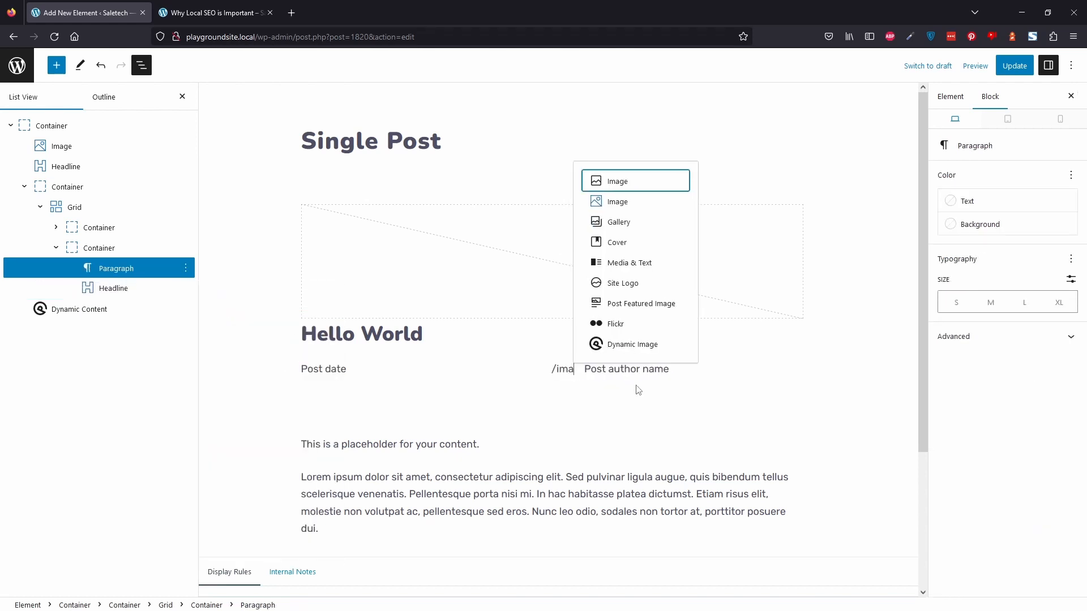
click(629, 209)
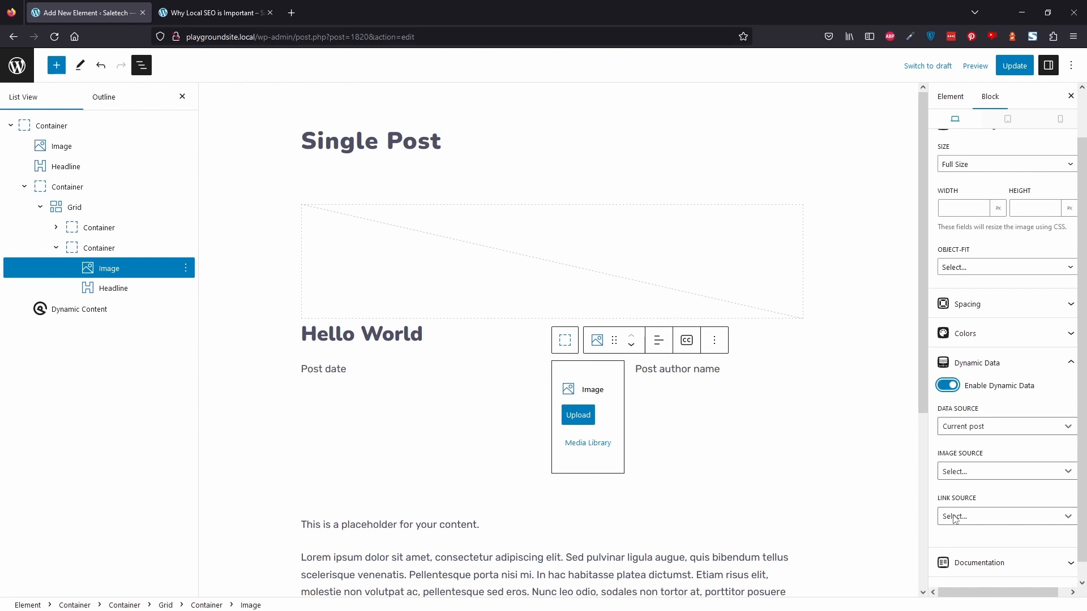
Step: Enable dynamic data on the new Image block, with Current post as data source and Author avatar as image source
click(971, 426)
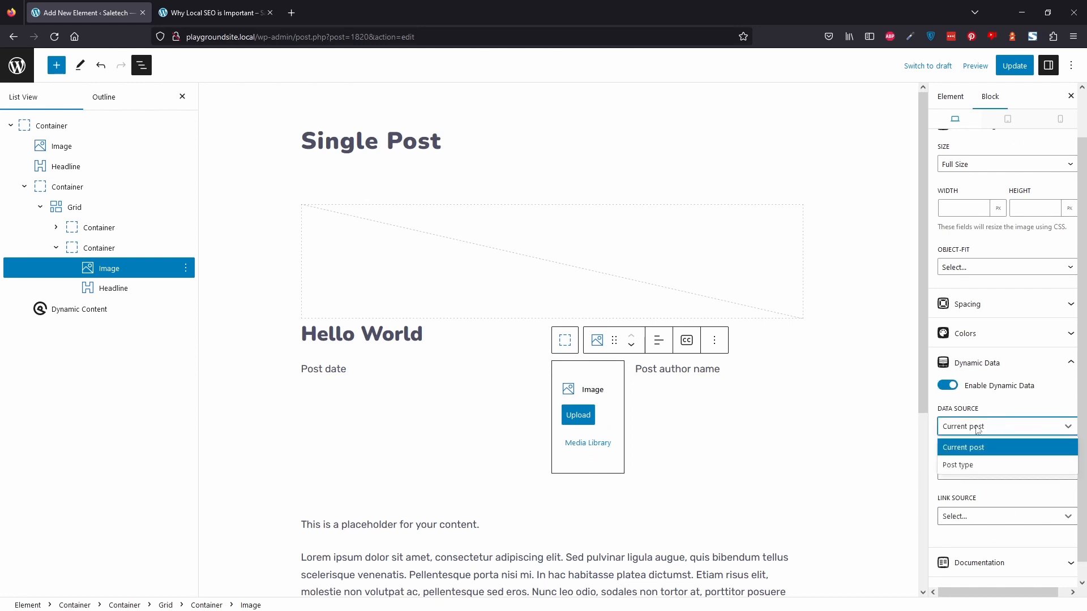
click(1002, 439)
click(1000, 472)
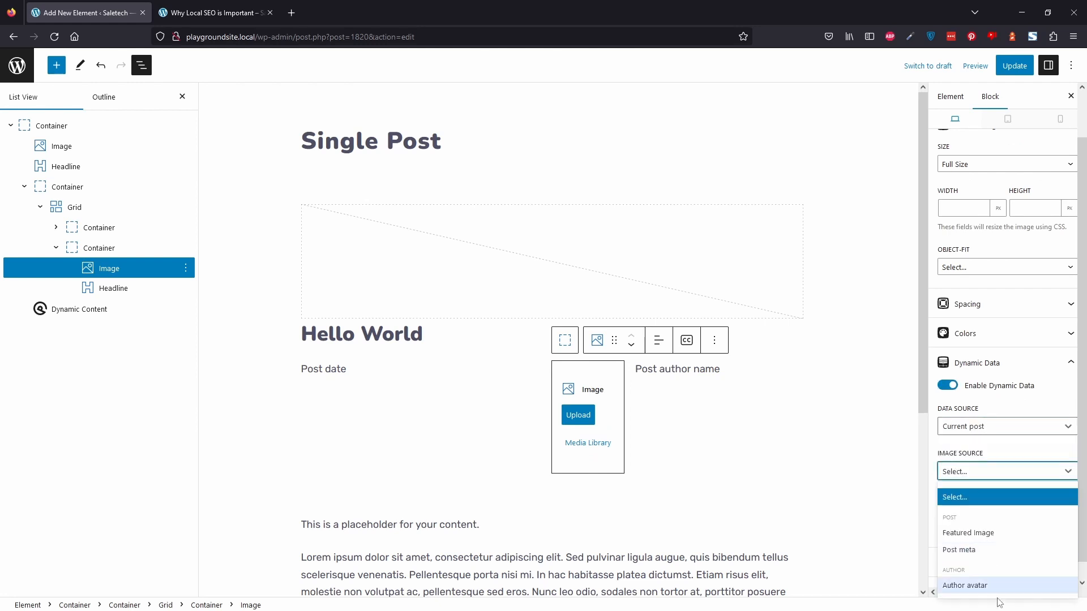
click(972, 587)
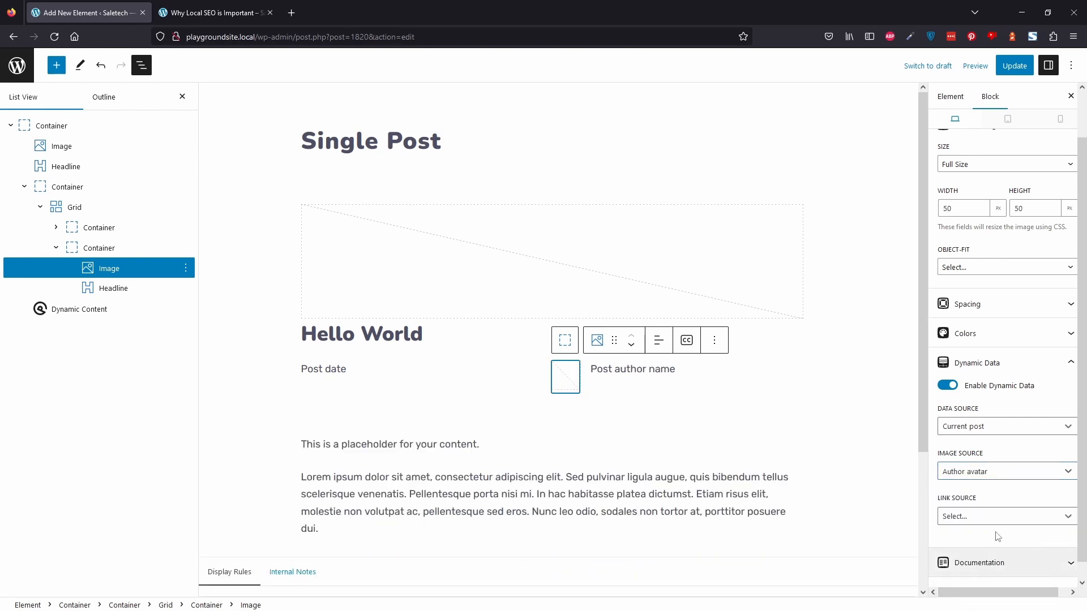
scroll(977, 226, up, 2)
double_click(962, 261)
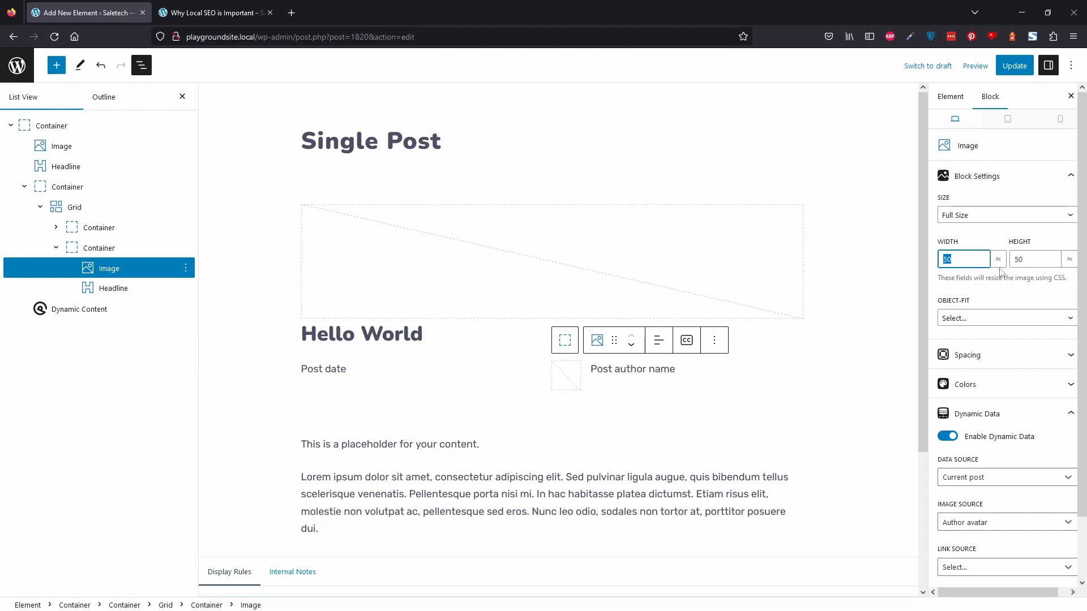
Step: Update the element and reload the live post page to check the new author avatar image
click(1006, 66)
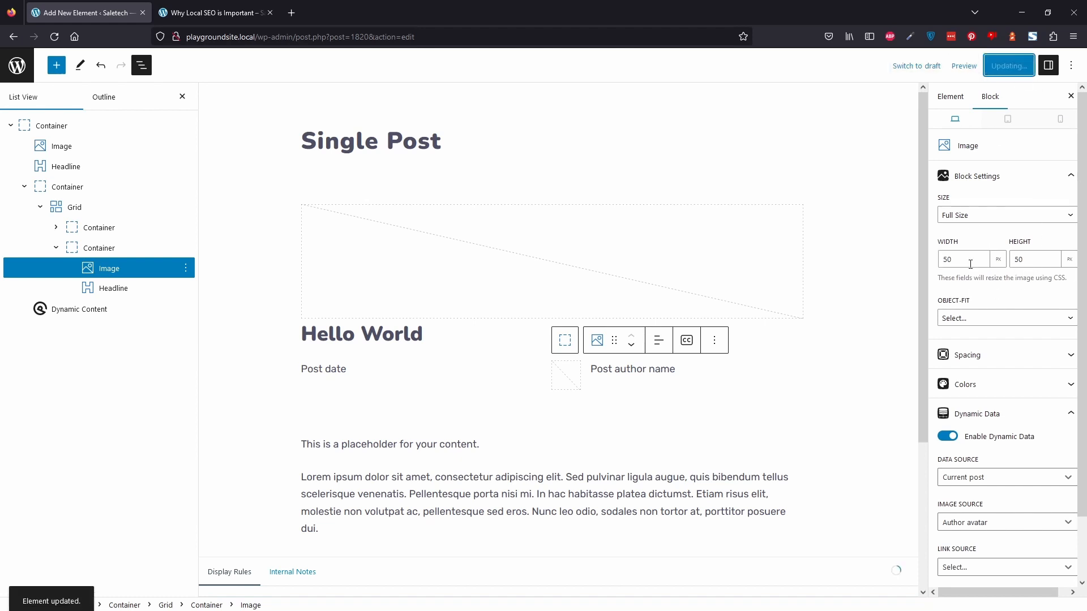
click(253, 6)
click(54, 37)
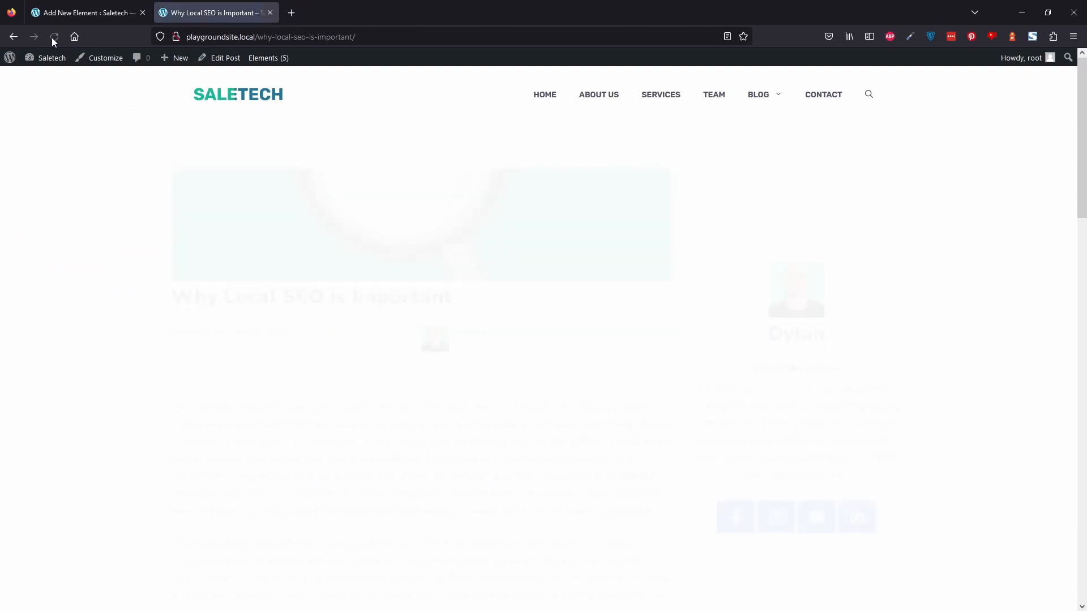
Step: Return to the element editor and give the author avatar Image block a linked border radius of 50% on all corners
key(ctrl+Tab)
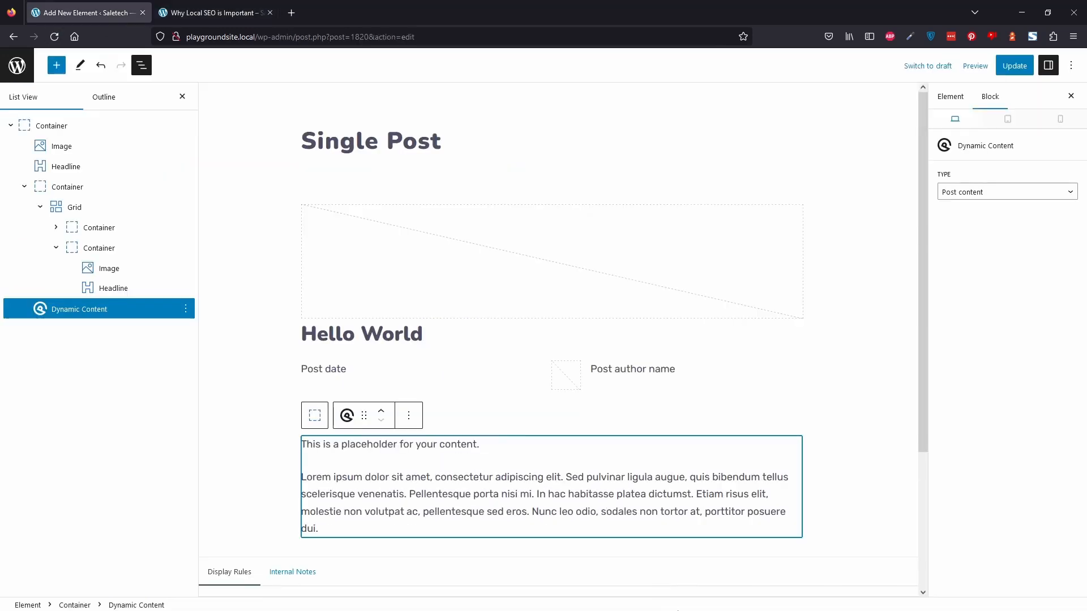
click(562, 383)
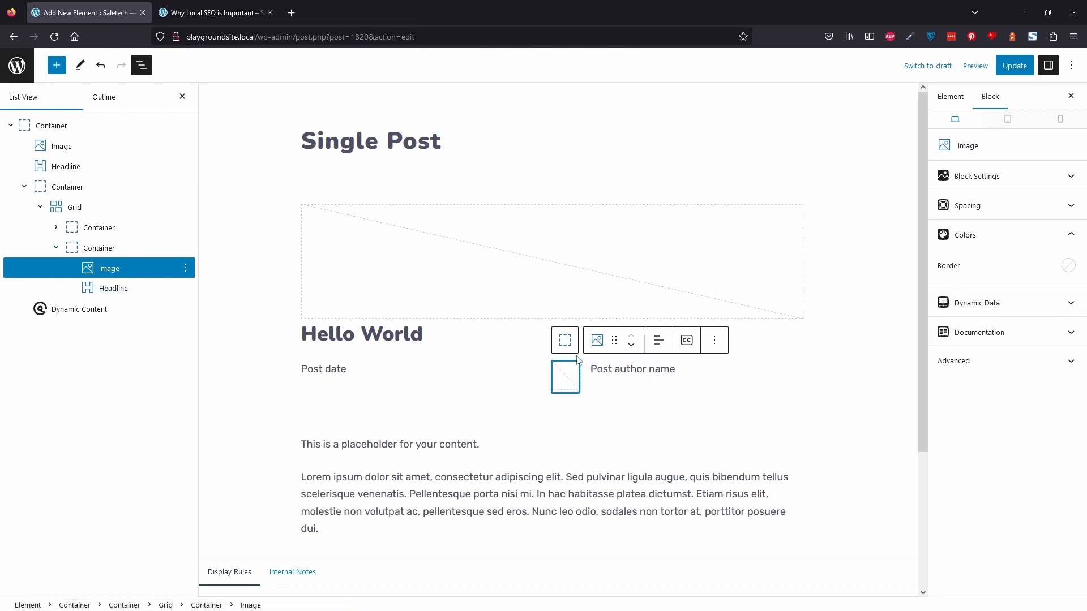
click(968, 205)
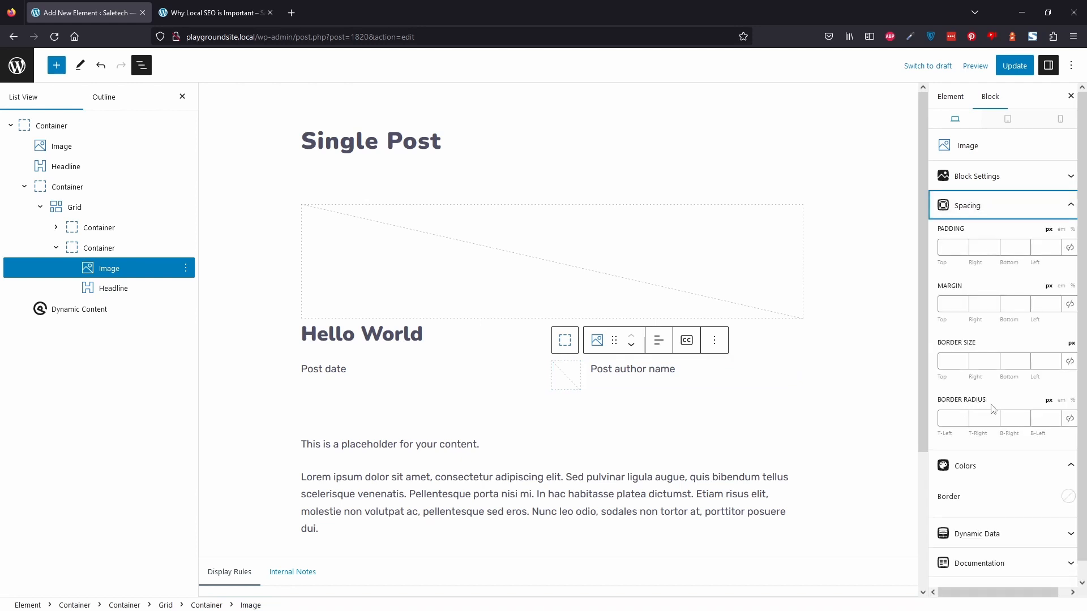
click(1072, 400)
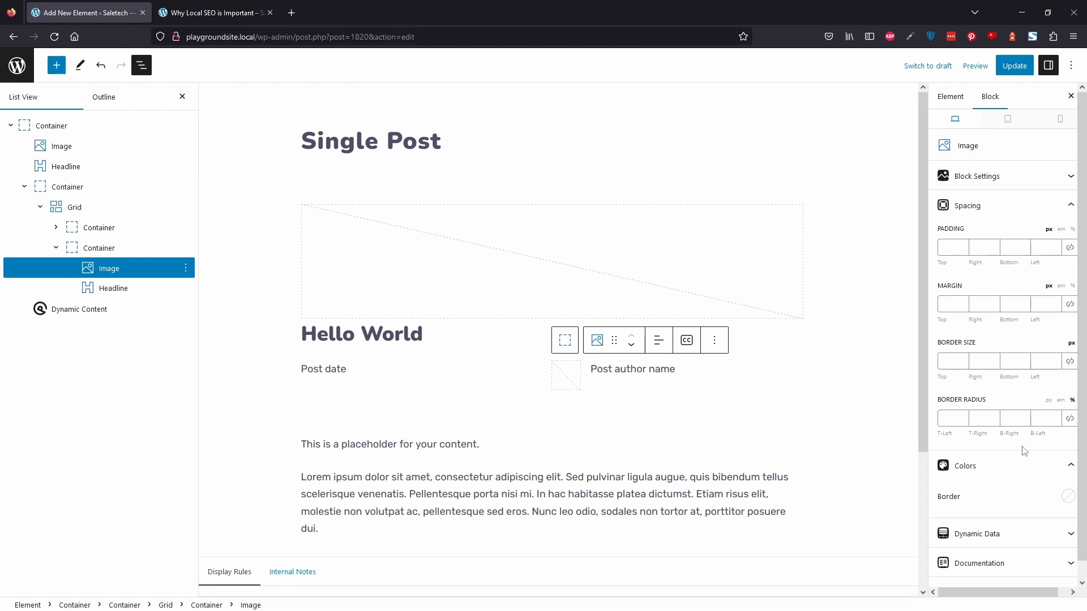
click(1068, 420)
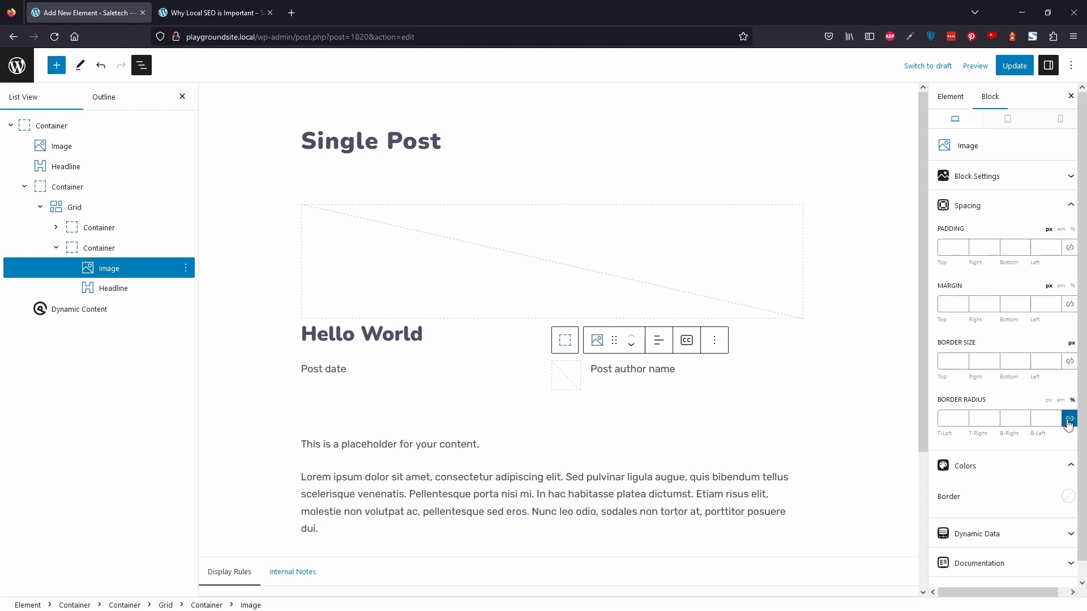
click(964, 423)
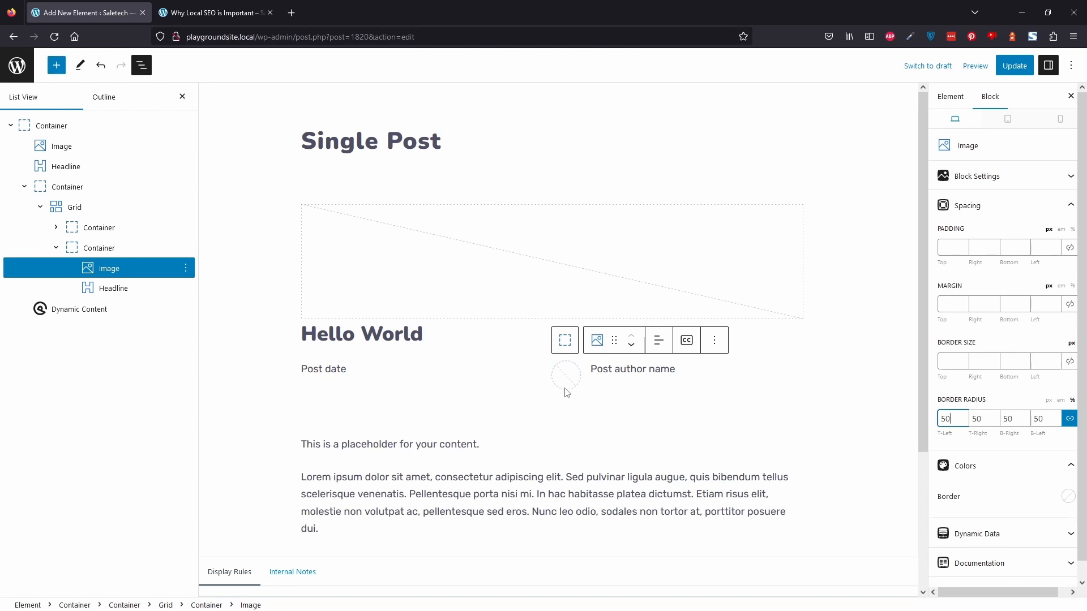
Step: Update the element and reload the live post page to review the rounded avatar, updated date and overall layout
click(1015, 66)
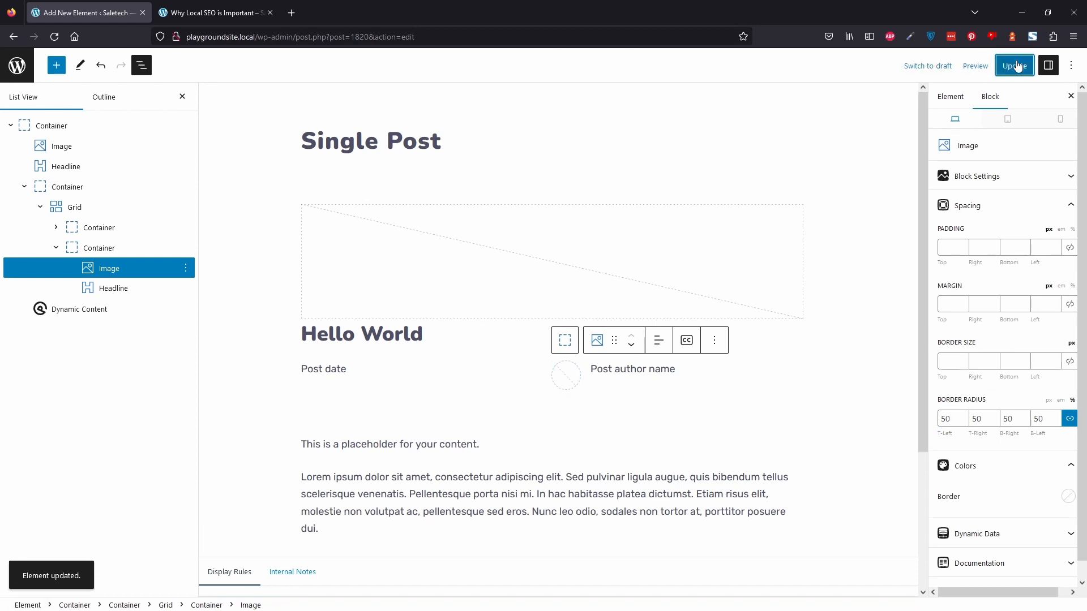
click(222, 6)
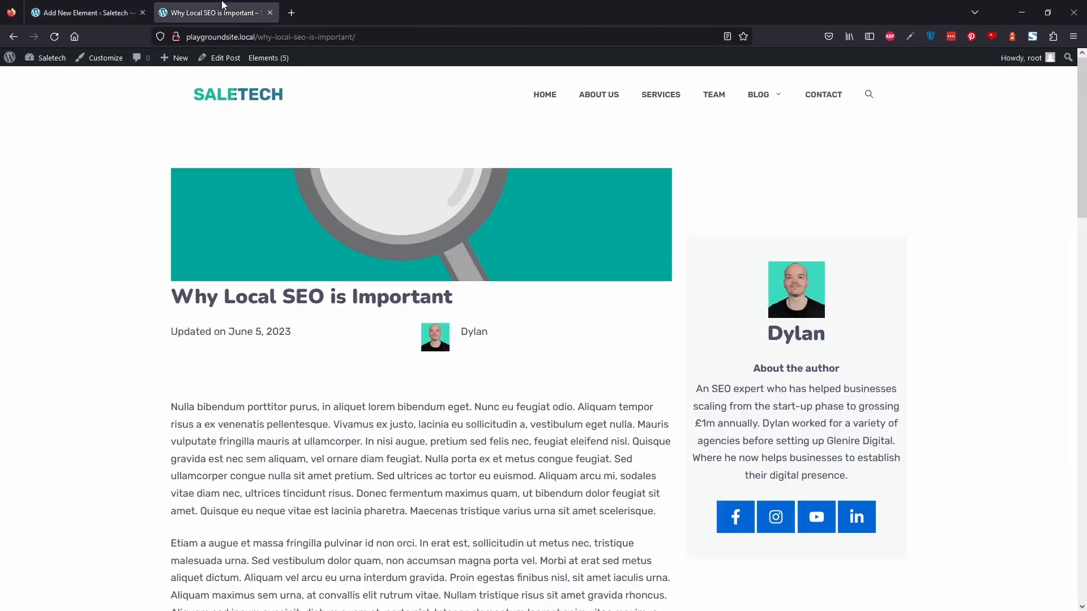
click(58, 37)
double_click(191, 332)
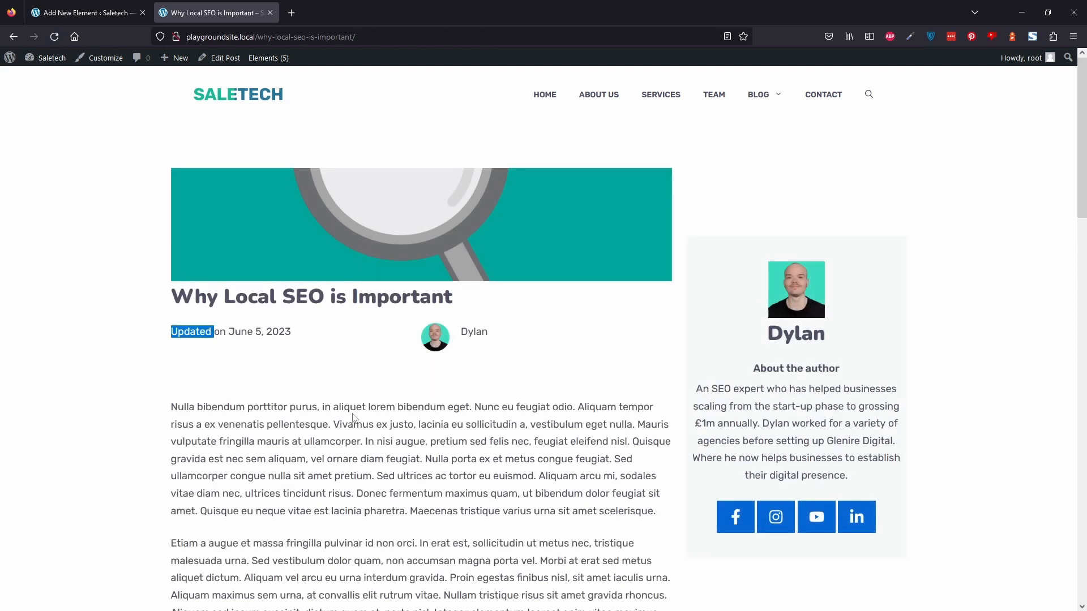
scroll(427, 170, down, 1)
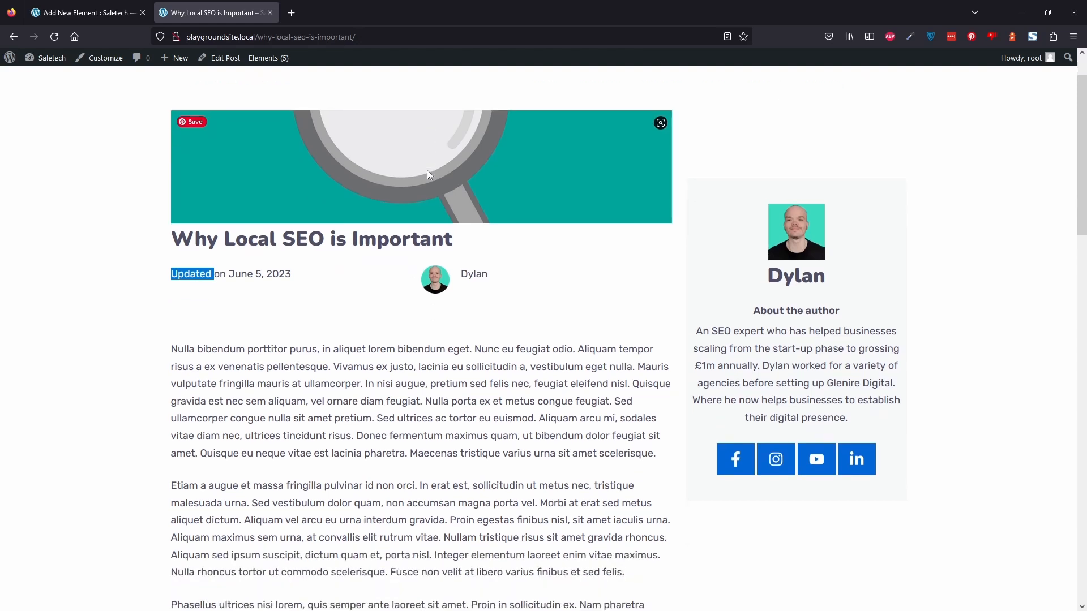
scroll(427, 170, up, 1)
click(540, 574)
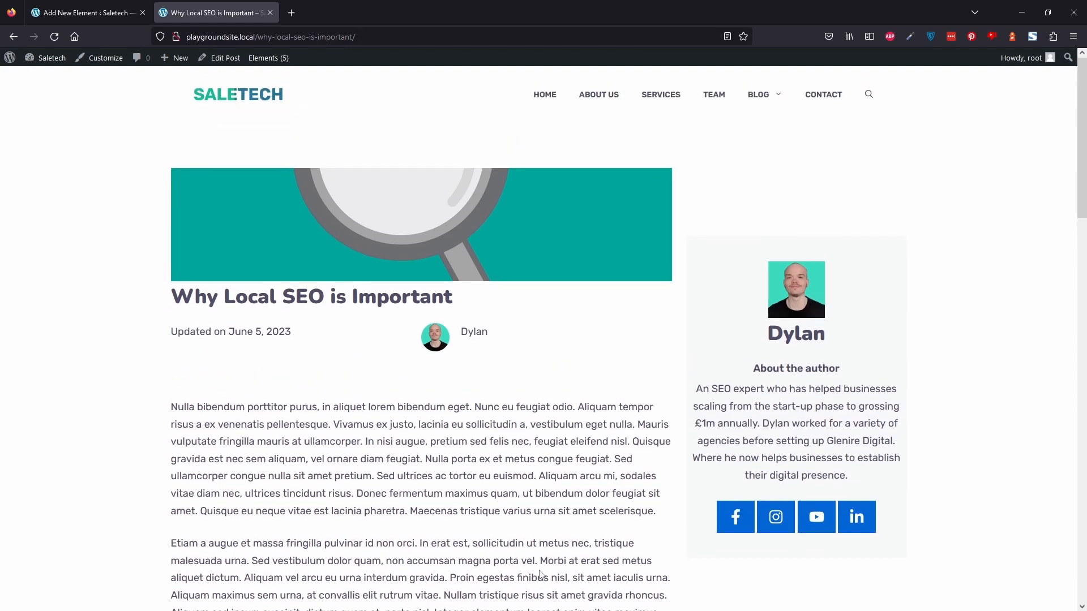